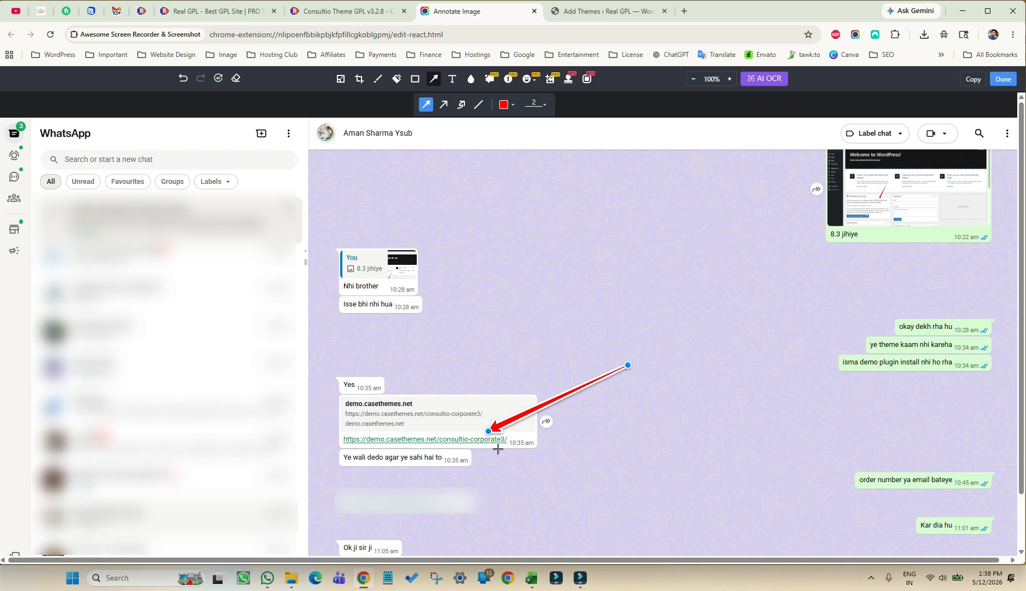
Capture the visible part of the Consultio product page, mark the INR currency option with a red arrow, and discard the capture.
{"action": "left_click", "coordinate": [315, 17]}
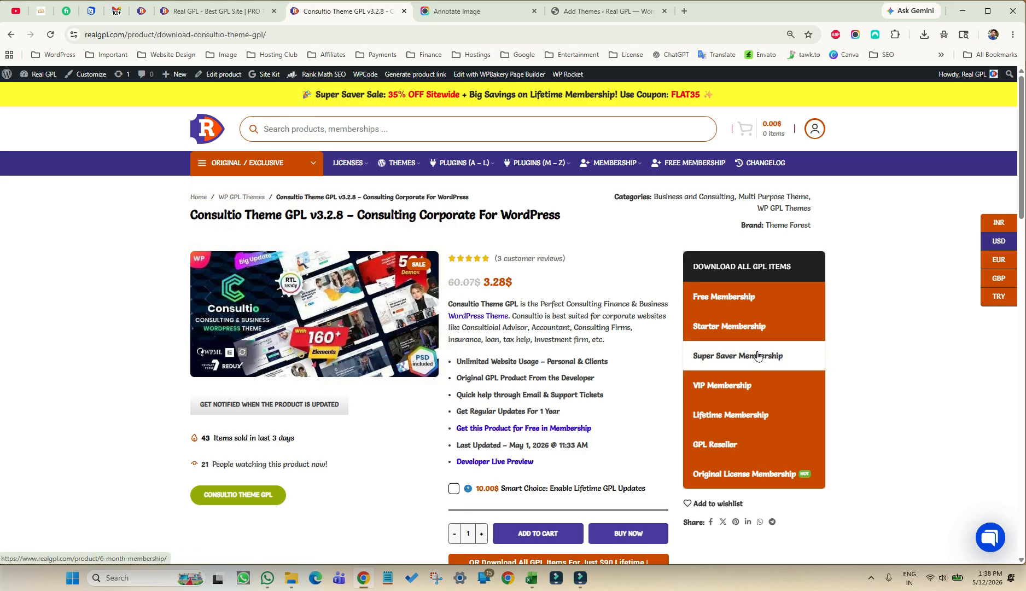
{"action": "left_click", "coordinate": [855, 34]}
{"action": "left_click", "coordinate": [729, 105]}
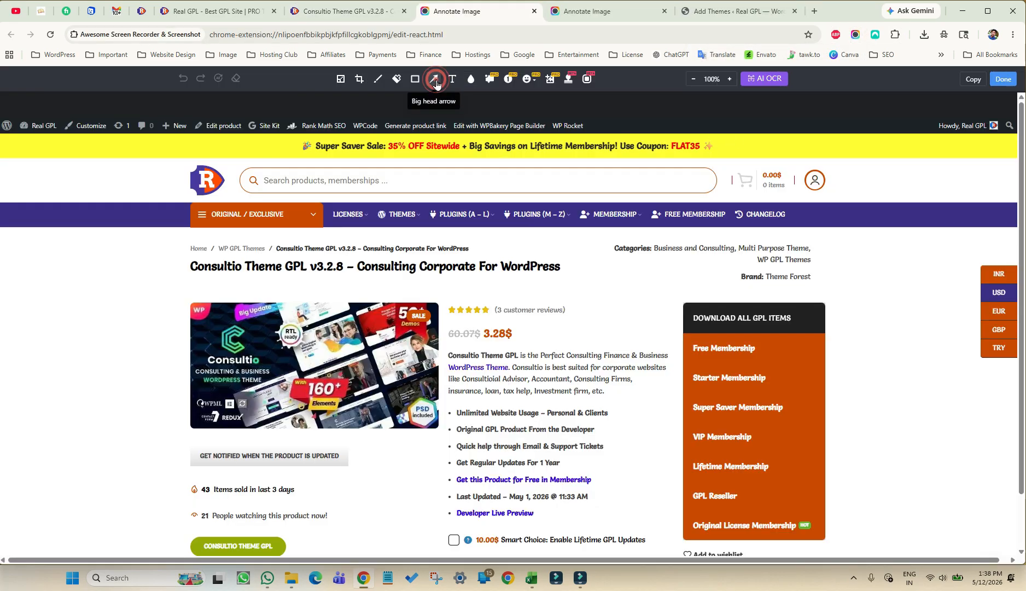
{"action": "left_click", "coordinate": [434, 79]}
{"action": "mouse_move", "coordinate": [867, 437]}
{"action": "left_mouse_down"}
{"action": "mouse_move", "coordinate": [946, 320]}
{"action": "mouse_move", "coordinate": [979, 304]}
{"action": "mouse_move", "coordinate": [984, 275]}
{"action": "left_mouse_up"}
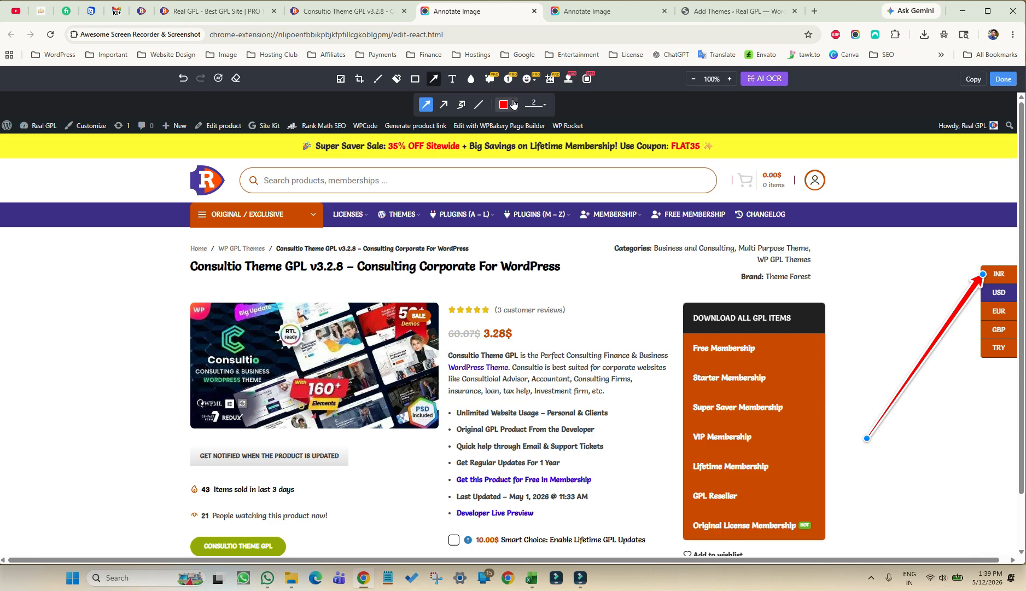
{"action": "left_click", "coordinate": [534, 11]}
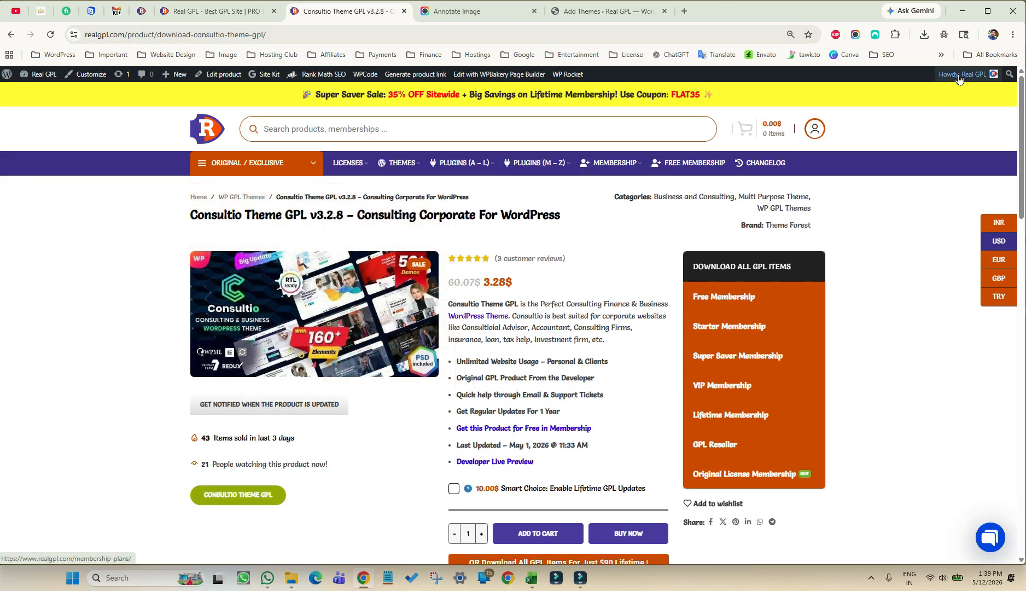
Locate the downloaded consultio (1).zip in its folder and extract the archive there into a consultio (1) folder.
{"action": "left_click", "coordinate": [924, 34]}
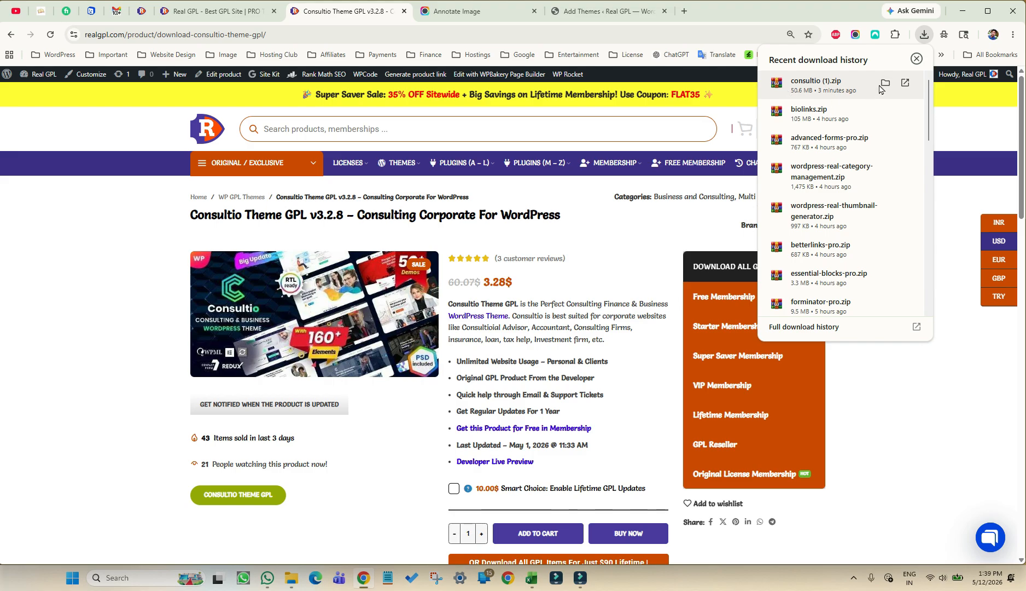
{"action": "left_click", "coordinate": [885, 82]}
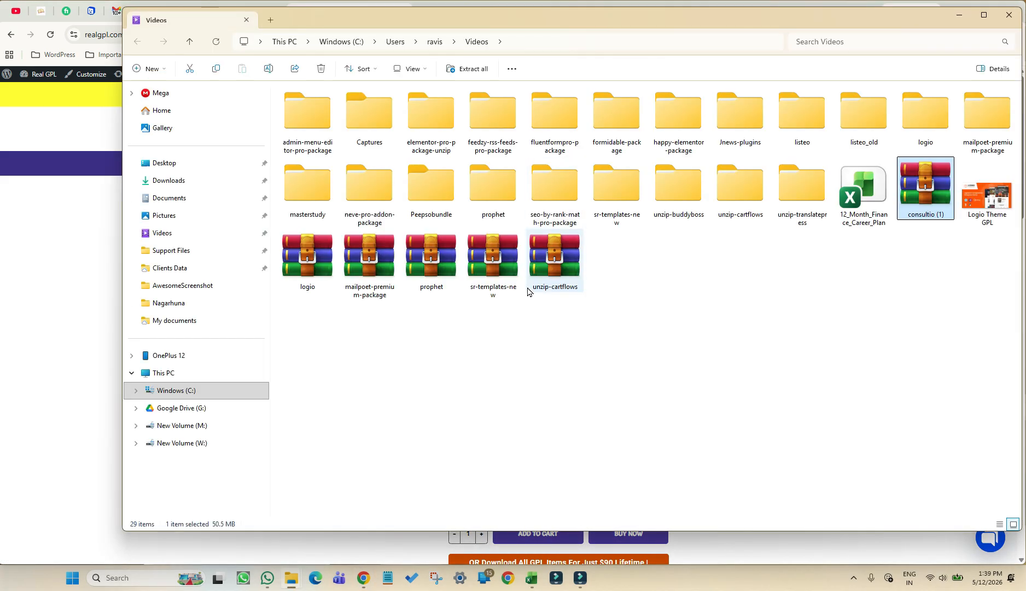
{"action": "right_click", "coordinate": [925, 211]}
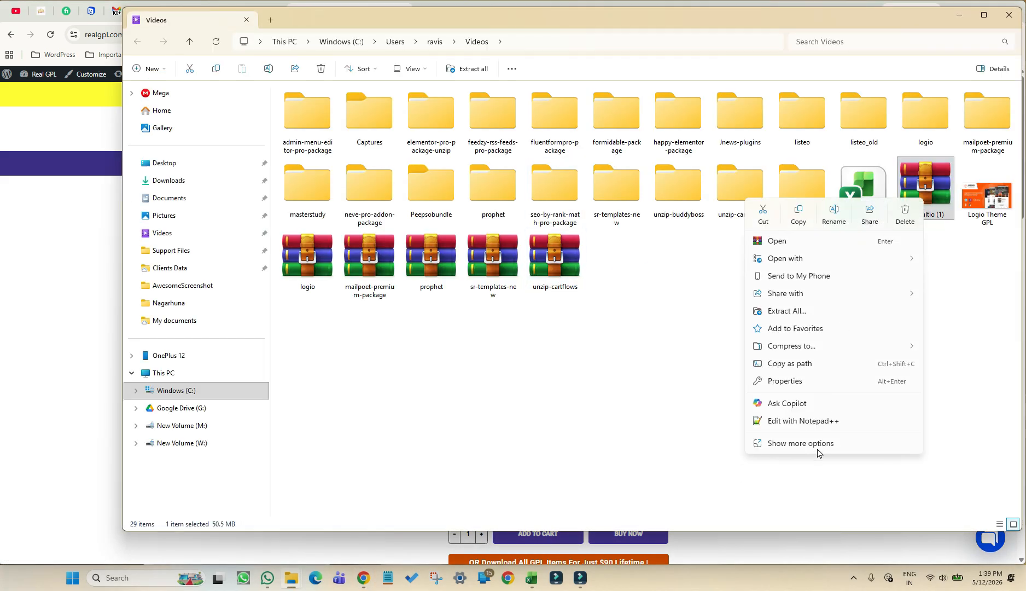
{"action": "left_click", "coordinate": [788, 447]}
{"action": "left_click", "coordinate": [910, 268]}
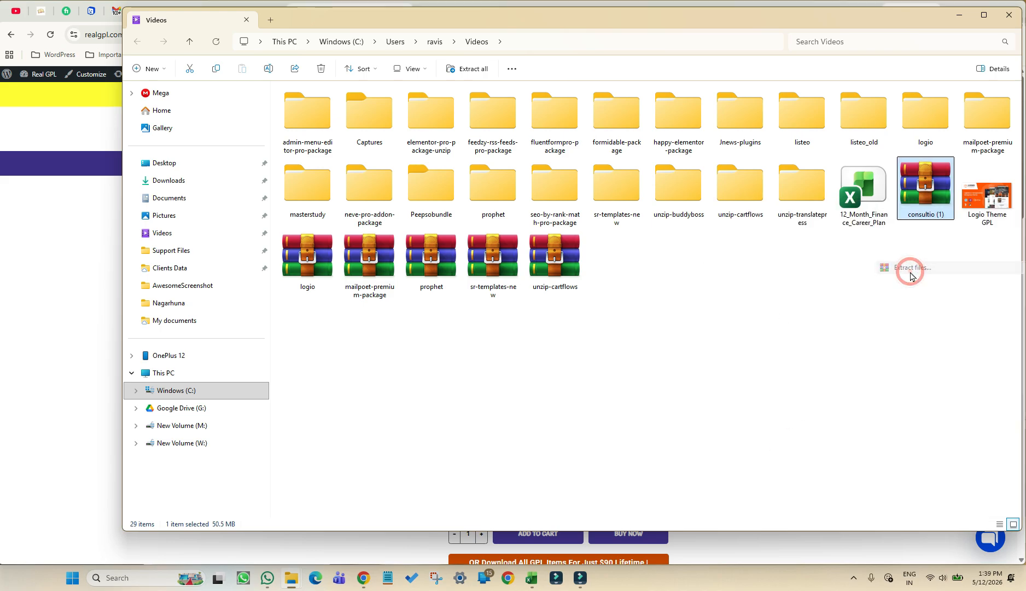
{"action": "left_click", "coordinate": [356, 412]}
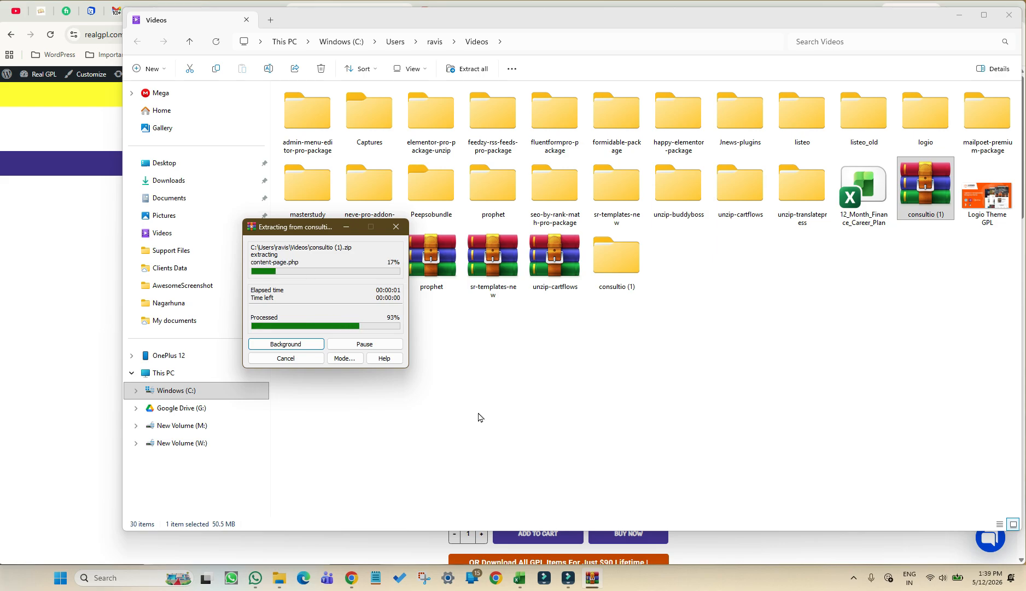
Inspect the theme files inside the extracted consultio (1) folder and its consultio subfolder, and close the file window.
{"action": "left_click", "coordinate": [616, 268]}
{"action": "double_click", "coordinate": [616, 267]}
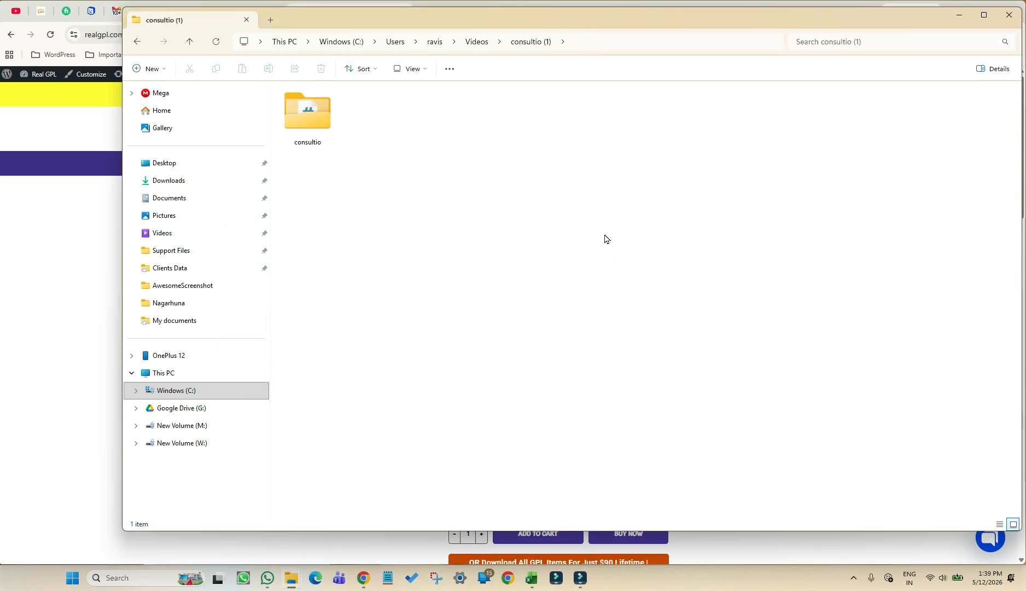
{"action": "double_click", "coordinate": [307, 129]}
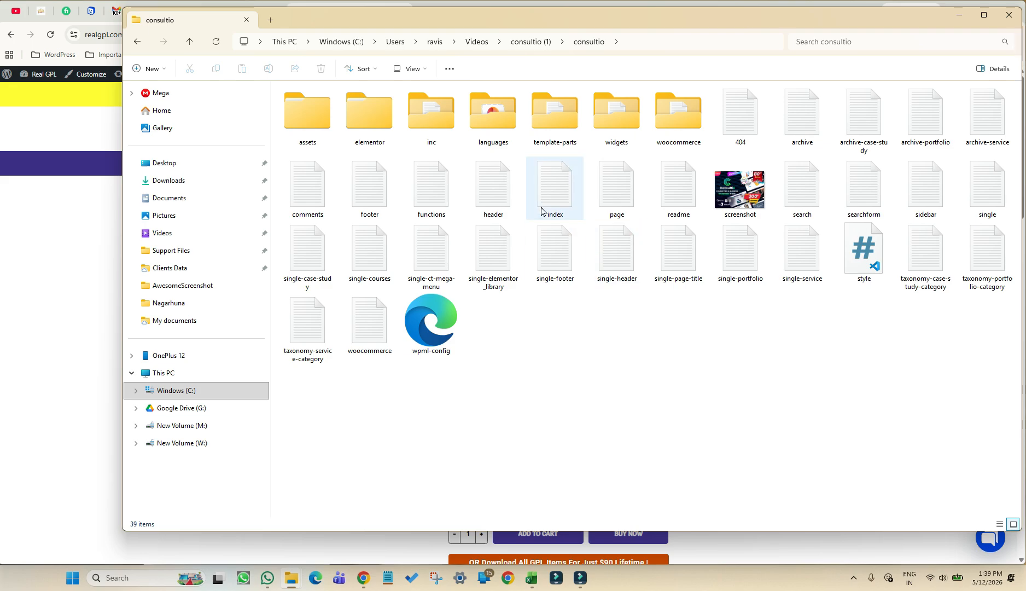
{"action": "left_click", "coordinate": [188, 42]}
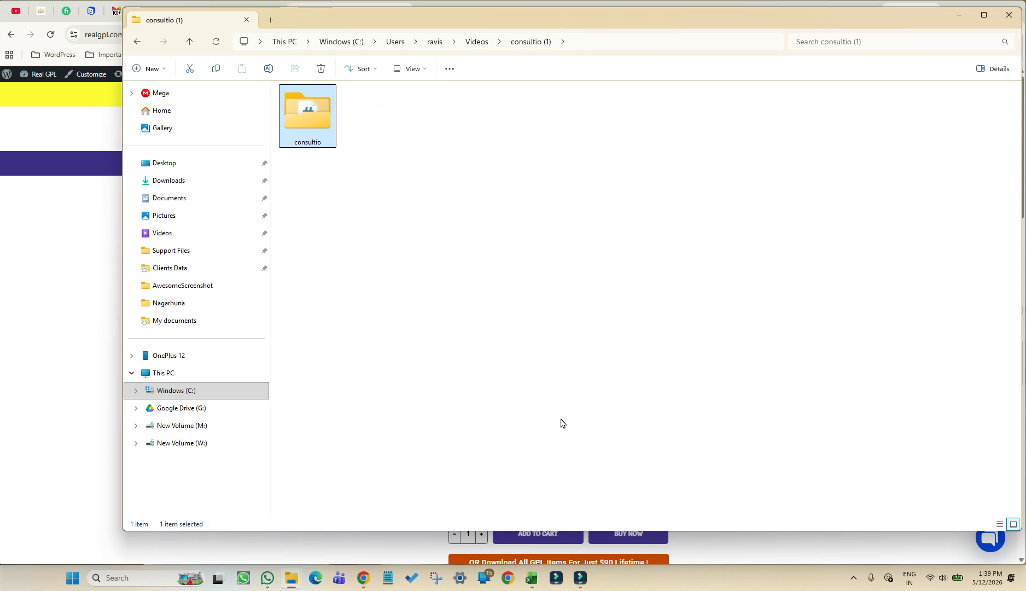
{"action": "left_click", "coordinate": [137, 41]}
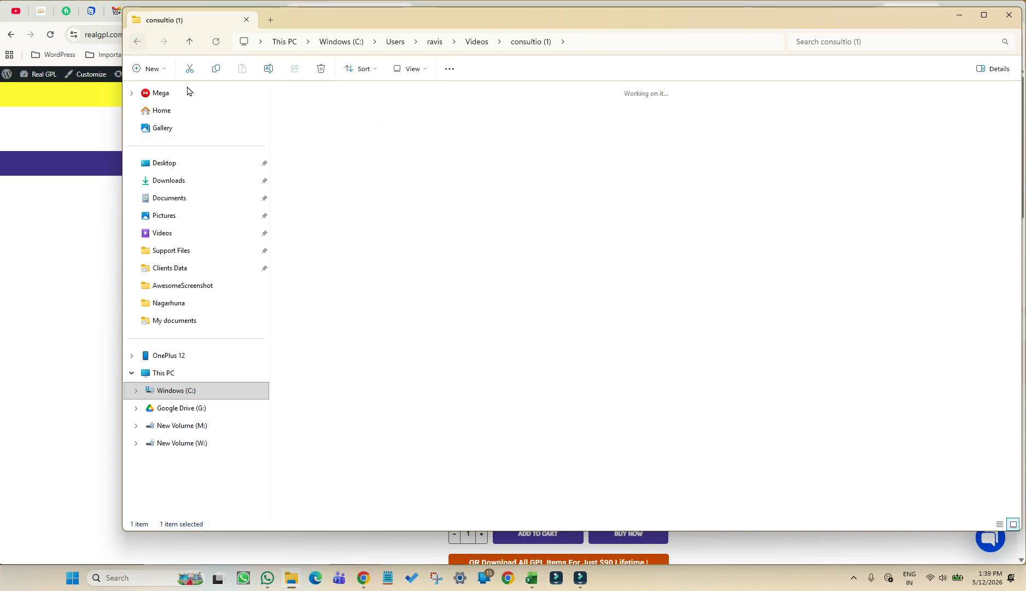
{"action": "left_click", "coordinate": [136, 42]}
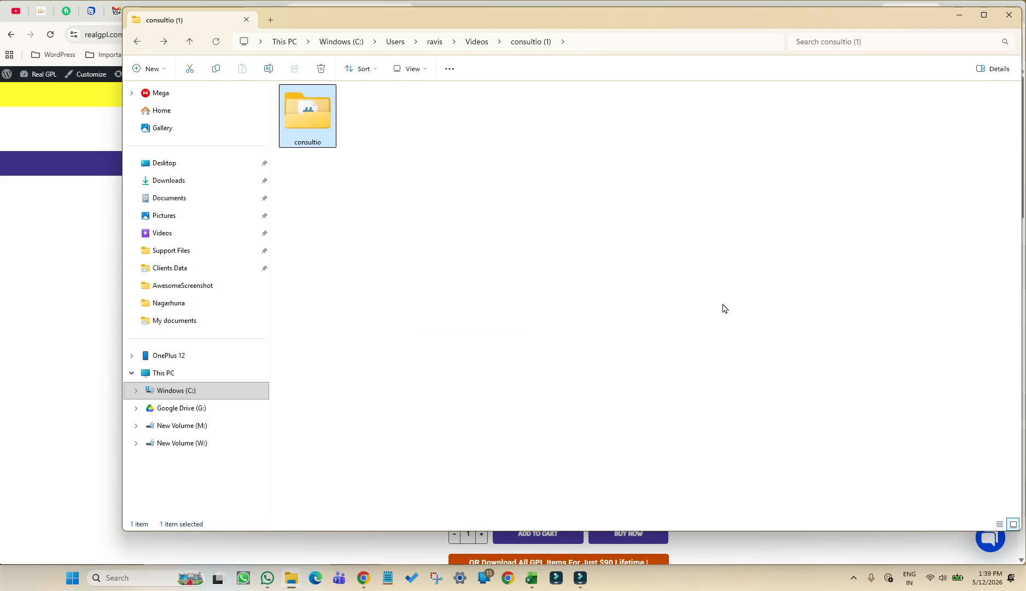
{"action": "left_click", "coordinate": [137, 42]}
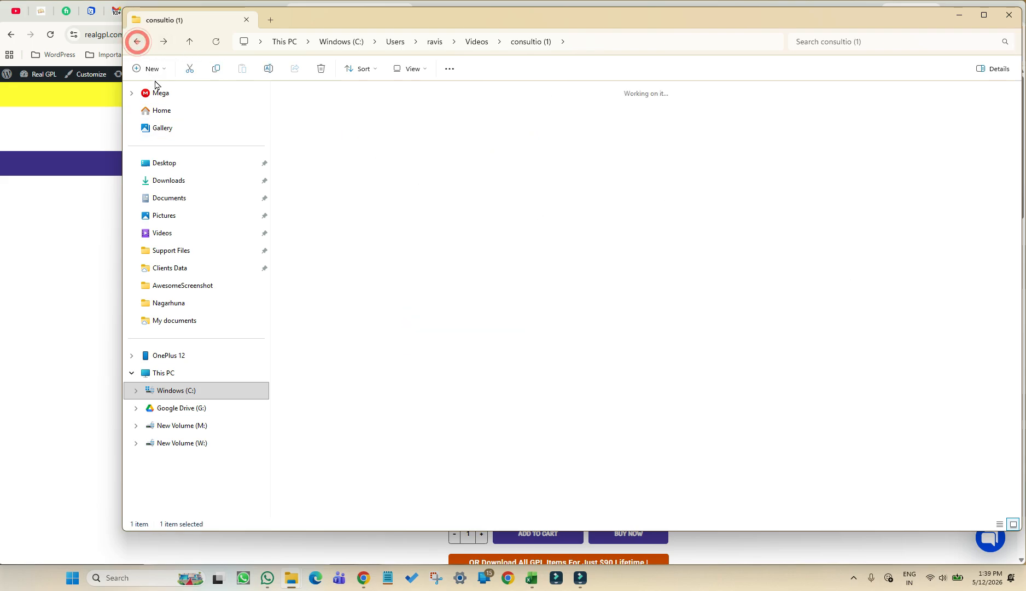
{"action": "left_click", "coordinate": [1009, 15]}
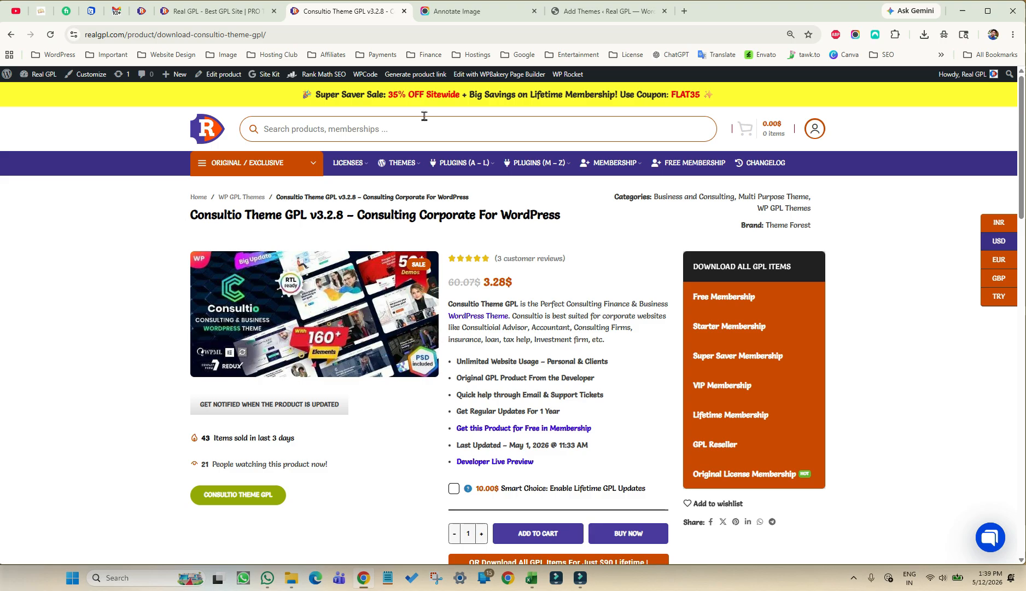
Check the permalink structure in the WordPress site's Permalink Settings, examining the Post name option.
{"action": "left_click", "coordinate": [593, 11]}
{"action": "mouse_move", "coordinate": [42, 327]}
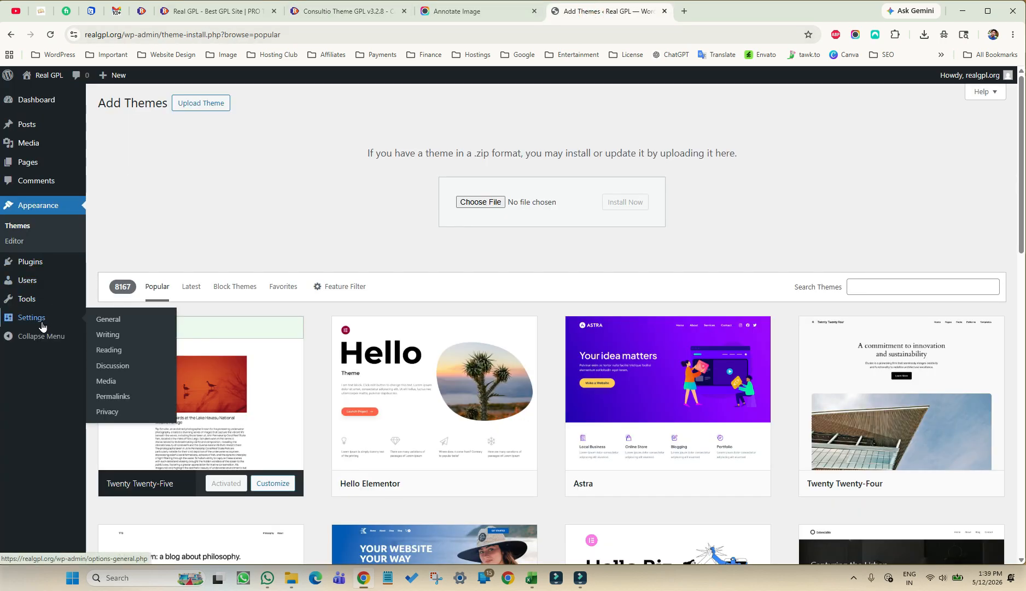
{"action": "left_click", "coordinate": [104, 397]}
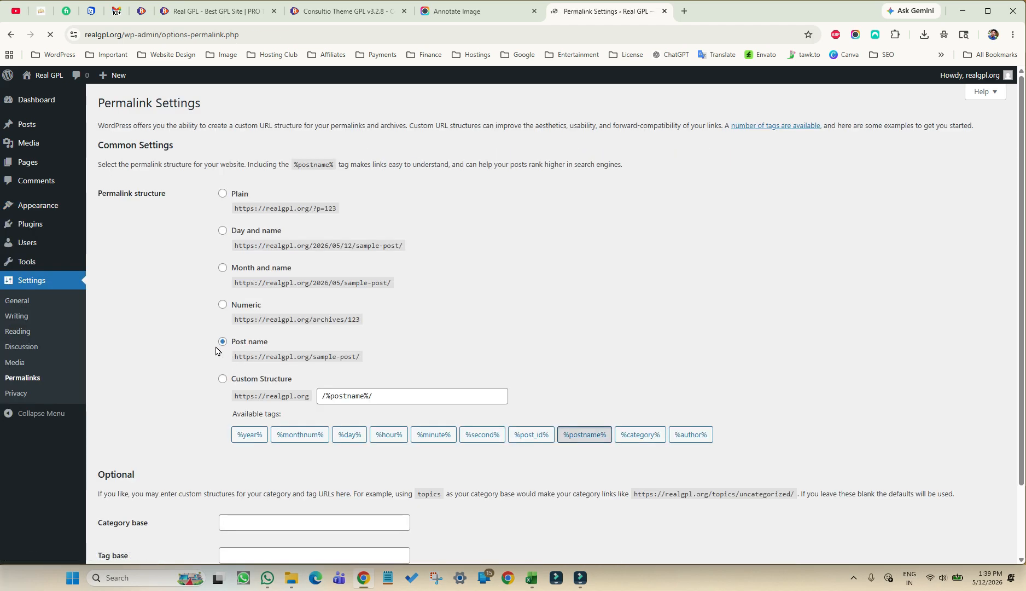
{"action": "left_click_drag", "start_coordinate": [207, 340], "coordinate": [293, 356]}
{"action": "left_click", "coordinate": [424, 367]}
{"action": "left_click_drag", "start_coordinate": [386, 356], "coordinate": [231, 342]}
{"action": "left_click", "coordinate": [421, 352]}
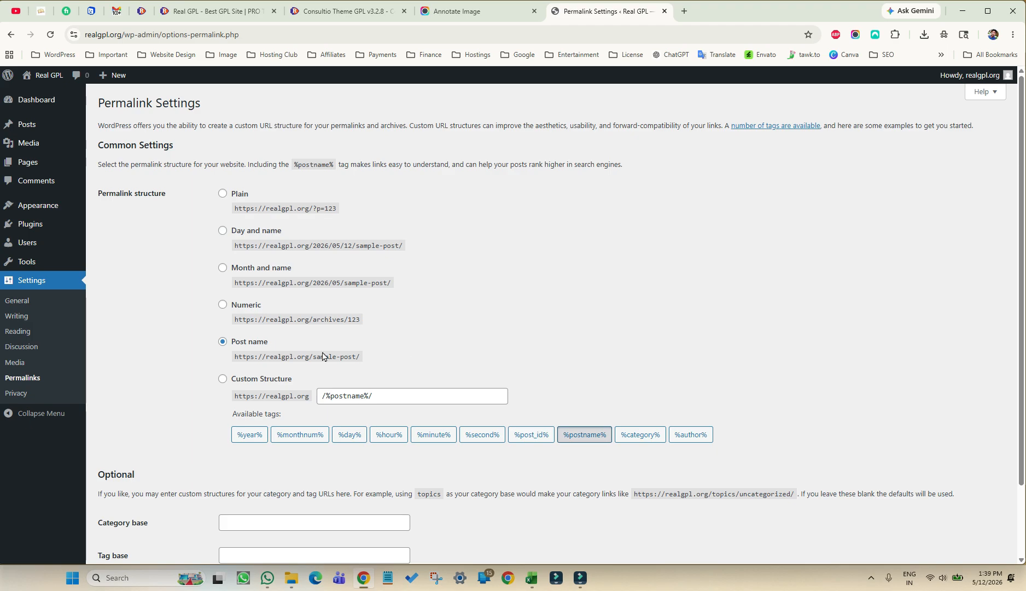
{"action": "scroll", "coordinate": [219, 371], "scroll_direction": "down", "scroll_amount": 2}
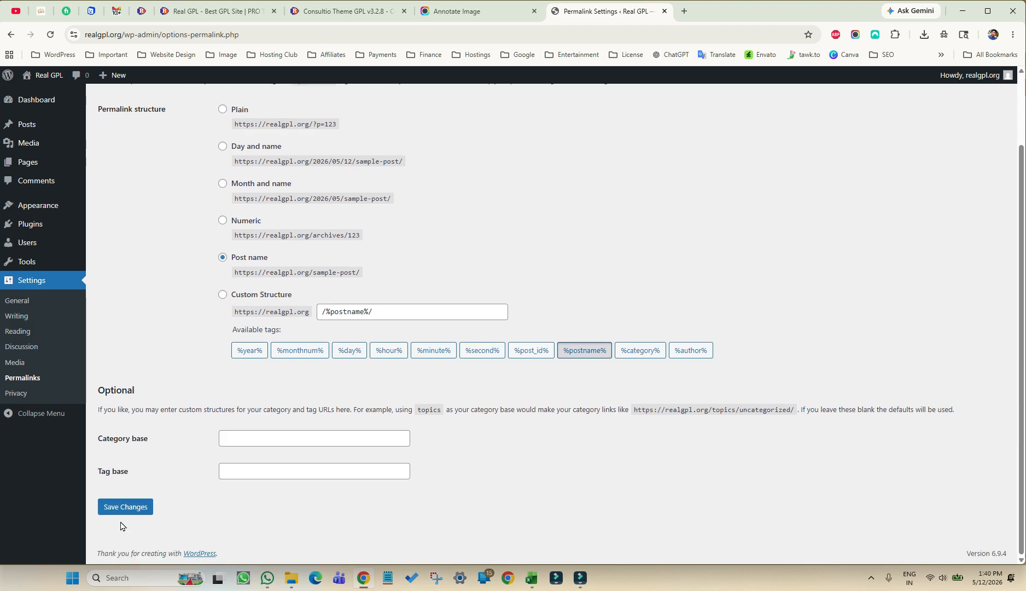
{"action": "scroll", "coordinate": [111, 277], "scroll_direction": "up", "scroll_amount": 2}
Upload consultio (1).zip from the Videos folder as a new WordPress theme and start its installation.
{"action": "mouse_move", "coordinate": [33, 207]}
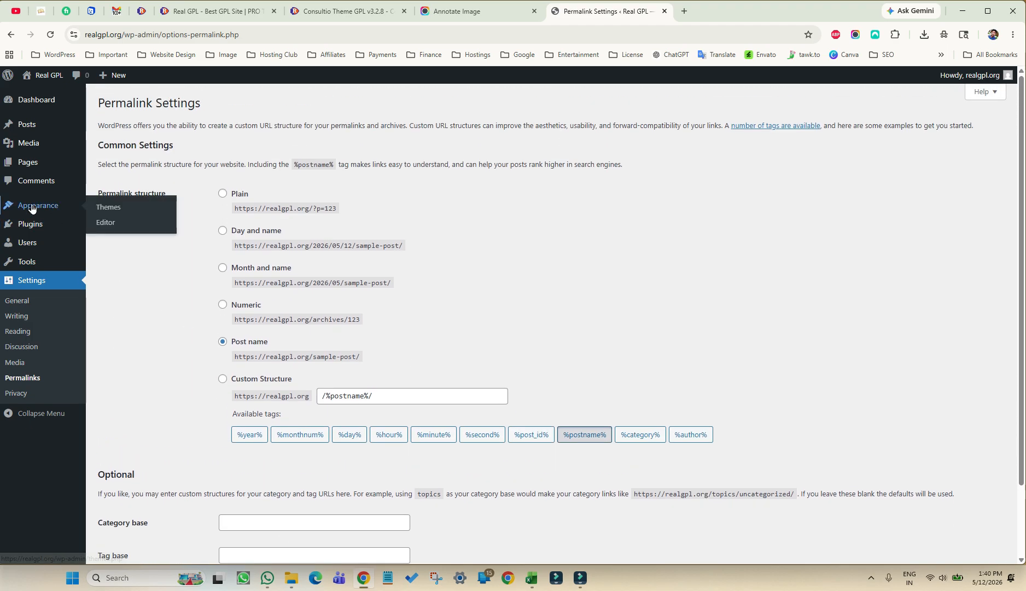
{"action": "left_click", "coordinate": [116, 212]}
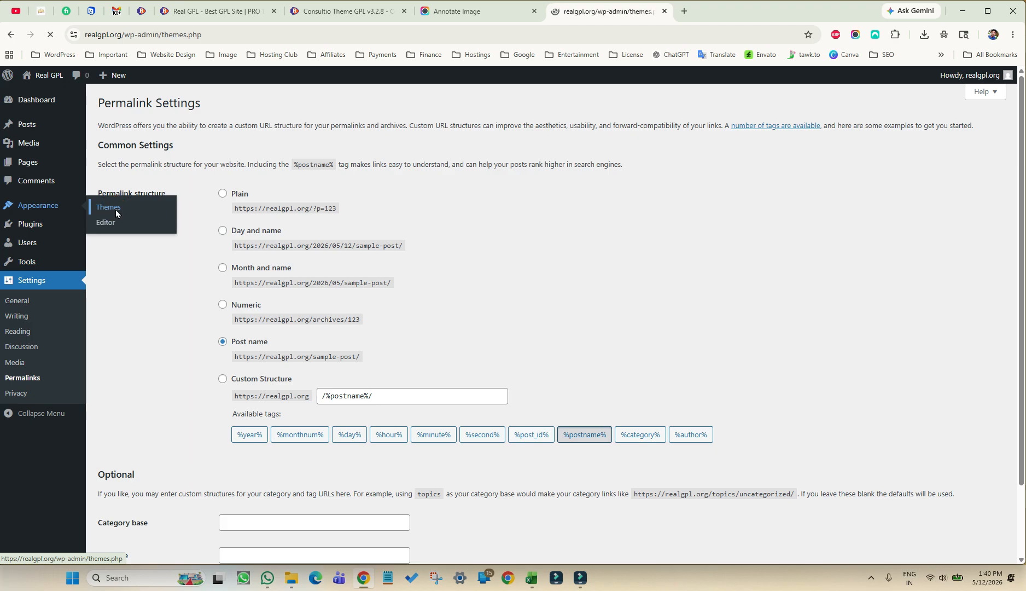
{"action": "left_click", "coordinate": [203, 103]}
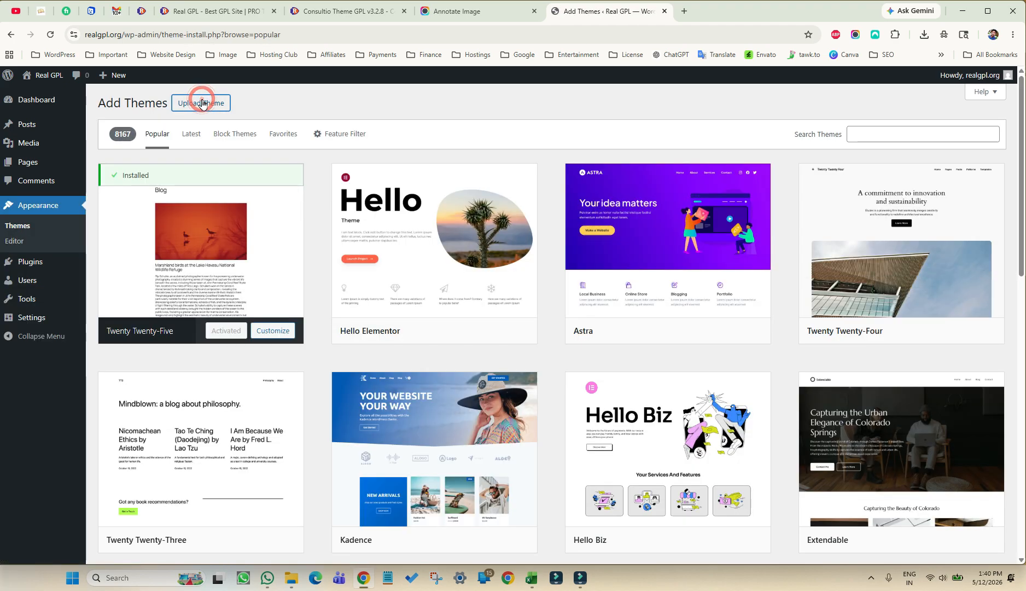
{"action": "left_click", "coordinate": [201, 103]}
{"action": "left_click", "coordinate": [484, 201]}
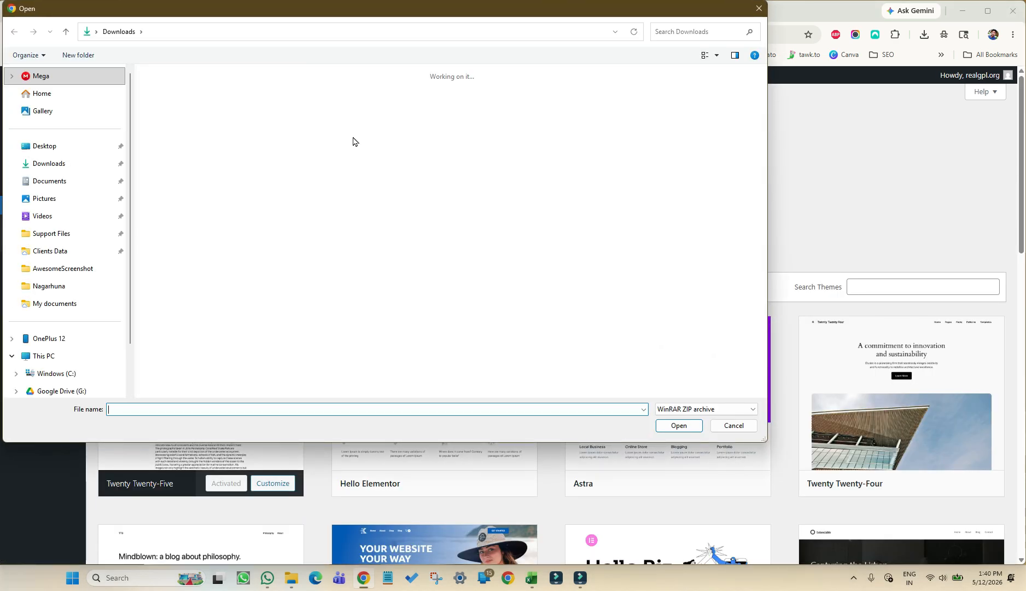
{"action": "left_click", "coordinate": [44, 216]}
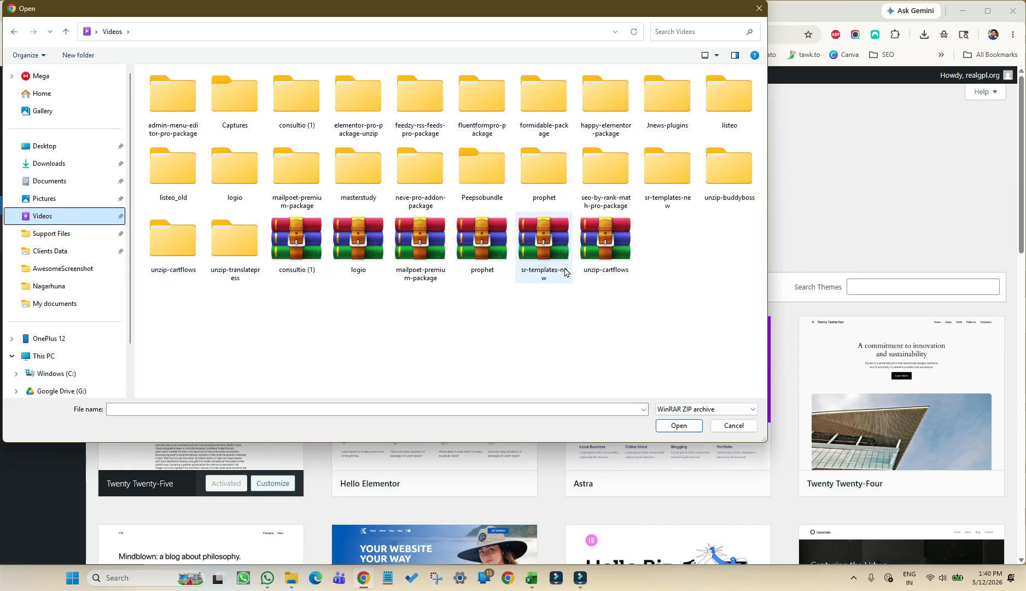
{"action": "left_click", "coordinate": [302, 253]}
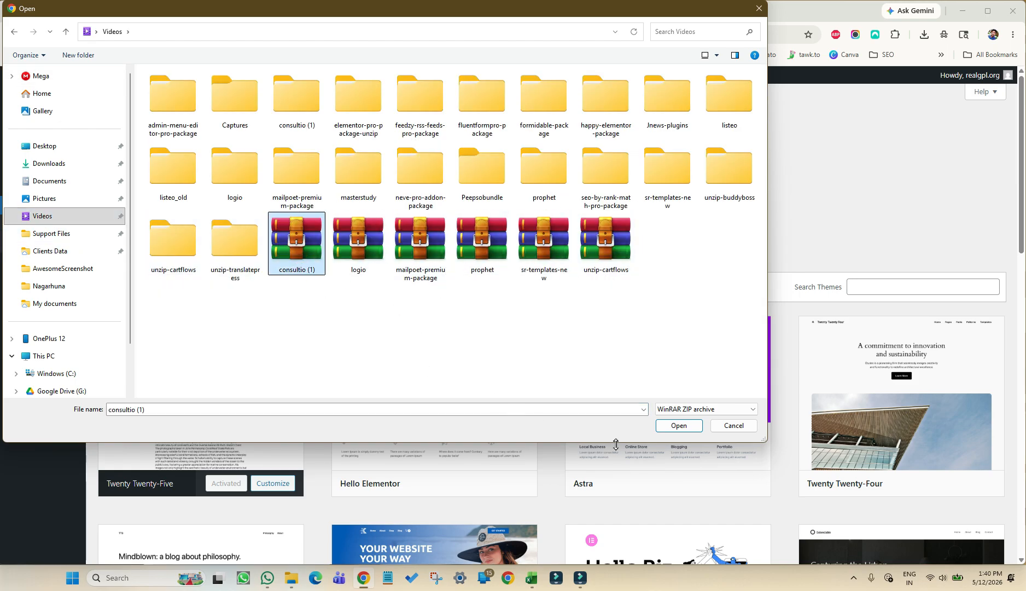
{"action": "left_click", "coordinate": [679, 426]}
{"action": "left_click", "coordinate": [626, 202]}
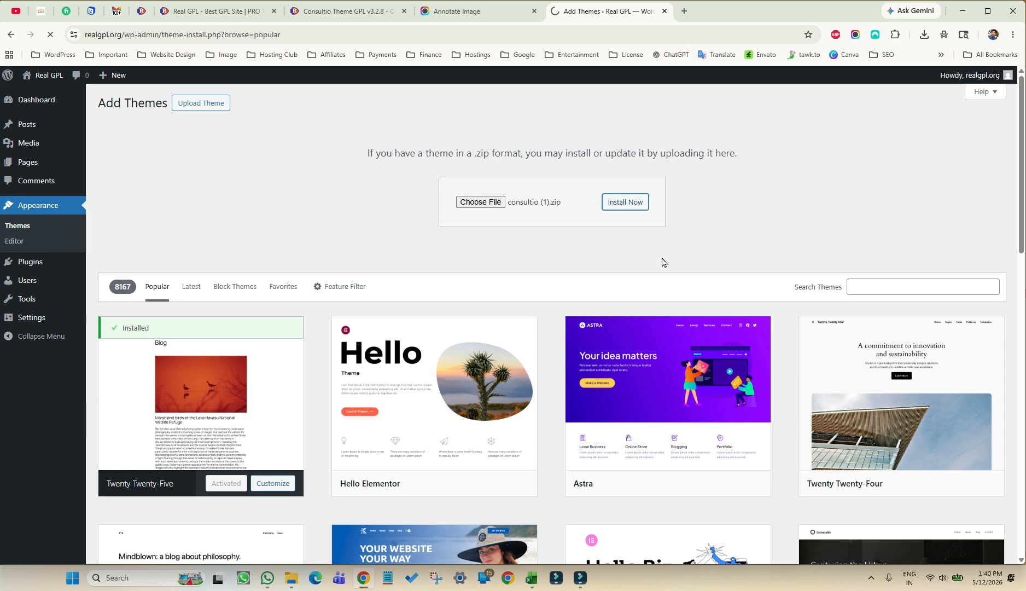
Review the membership plans on the Real GPL site and open the support chat to see its contact channels.
{"action": "left_click", "coordinate": [213, 12]}
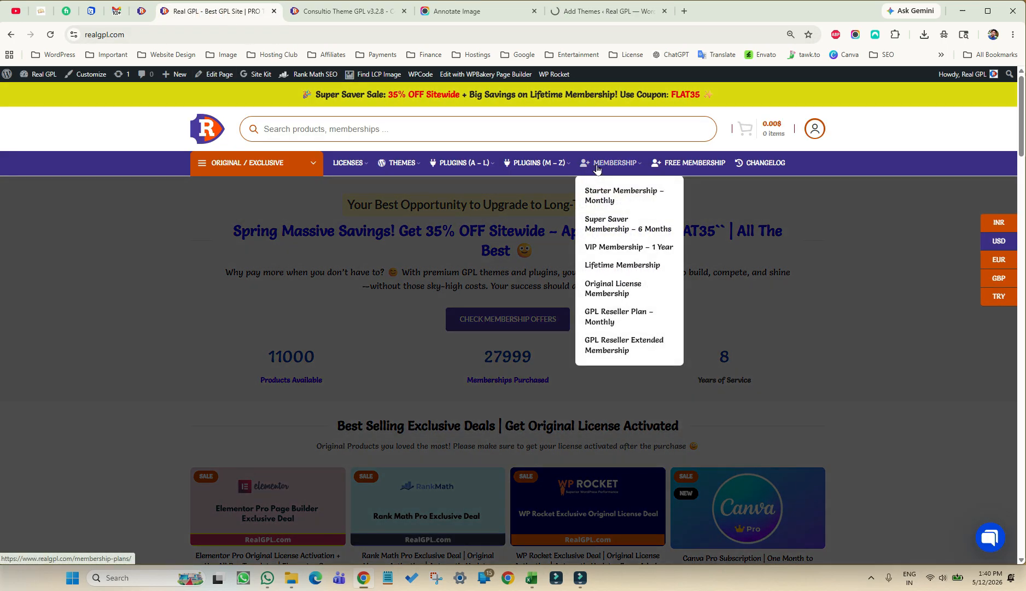
{"action": "left_click", "coordinate": [596, 169]}
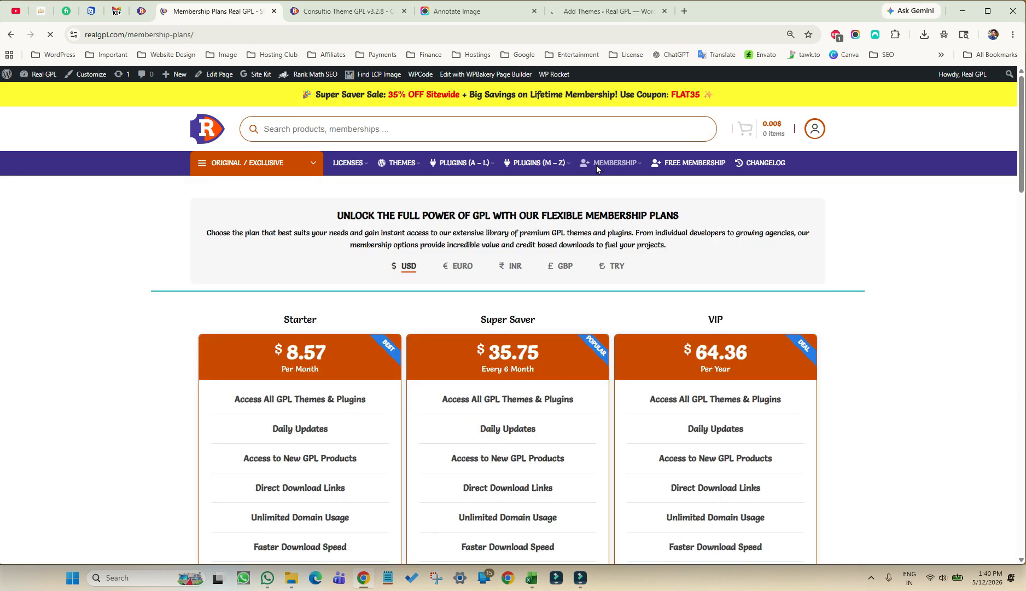
{"action": "scroll", "coordinate": [525, 313], "scroll_direction": "down", "scroll_amount": 3}
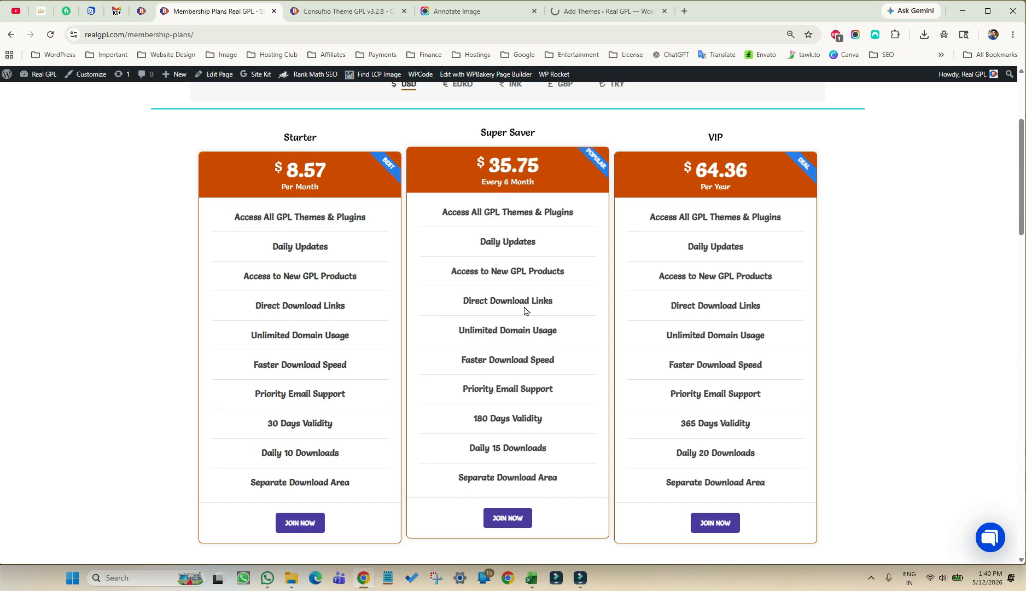
{"action": "left_click", "coordinate": [986, 538]}
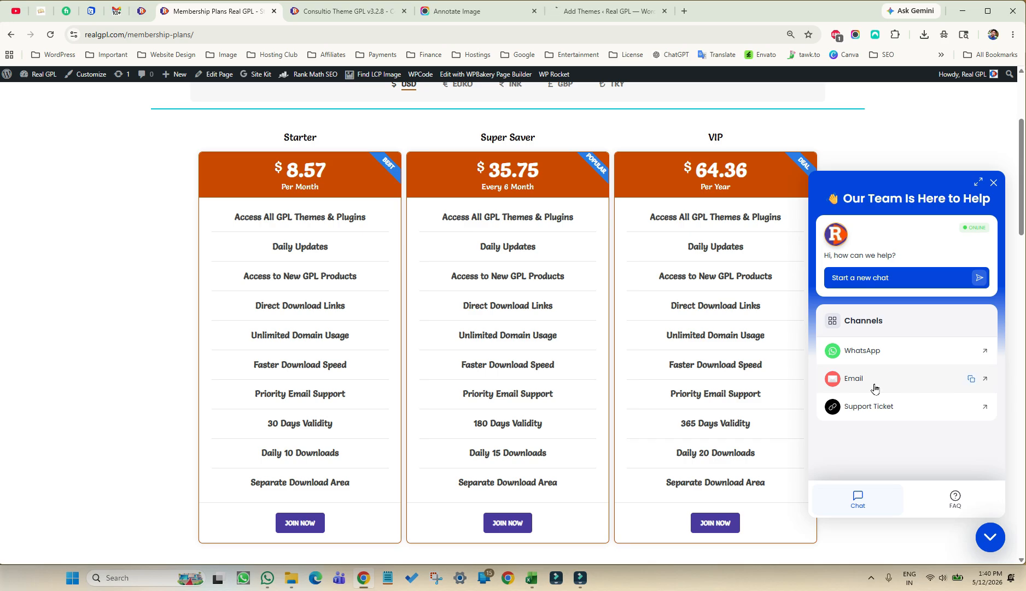
{"action": "scroll", "coordinate": [524, 423], "scroll_direction": "down", "scroll_amount": 8}
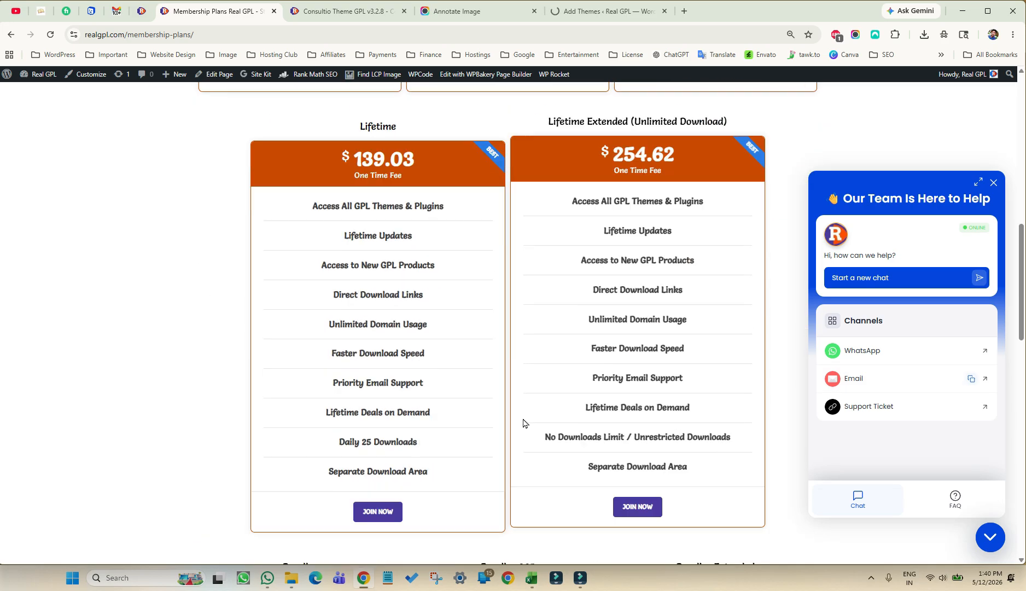
{"action": "scroll", "coordinate": [523, 423], "scroll_direction": "up", "scroll_amount": 10}
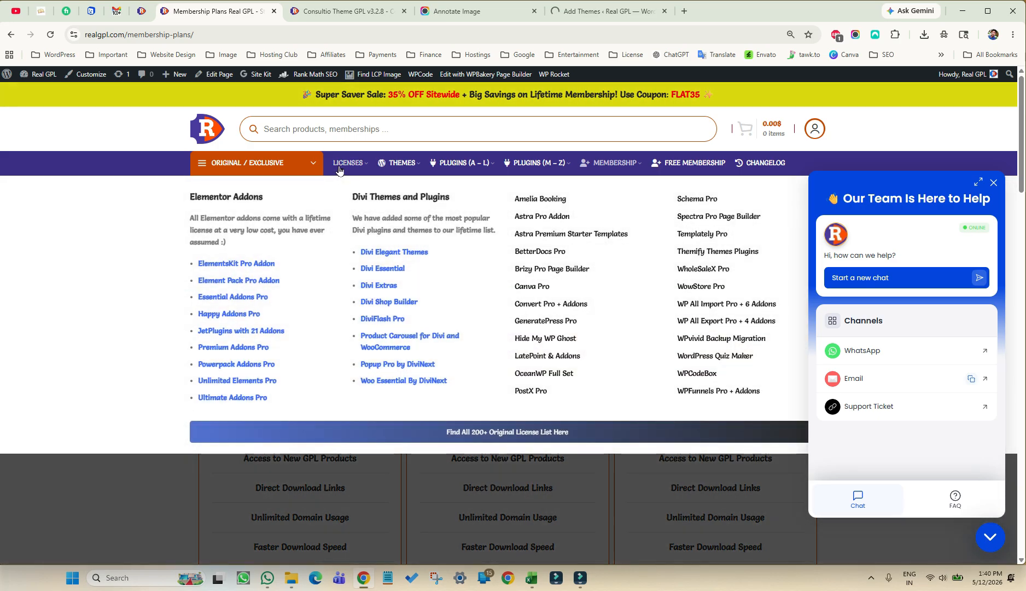
Open the original license list on the Real GPL site and look over the exclusive deals.
{"action": "left_click", "coordinate": [339, 168]}
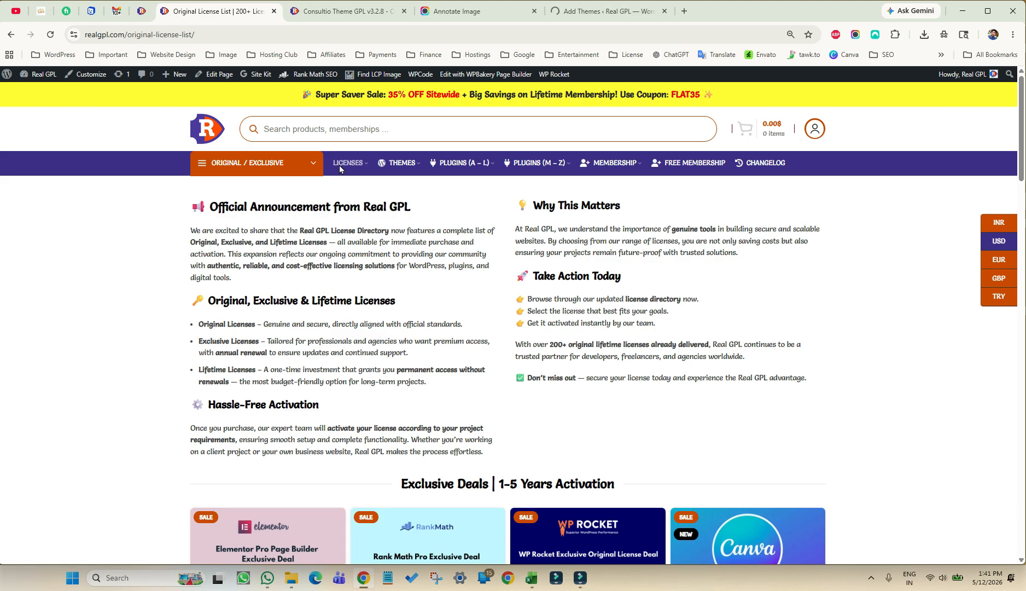
{"action": "scroll", "coordinate": [616, 340], "scroll_direction": "down", "scroll_amount": 2}
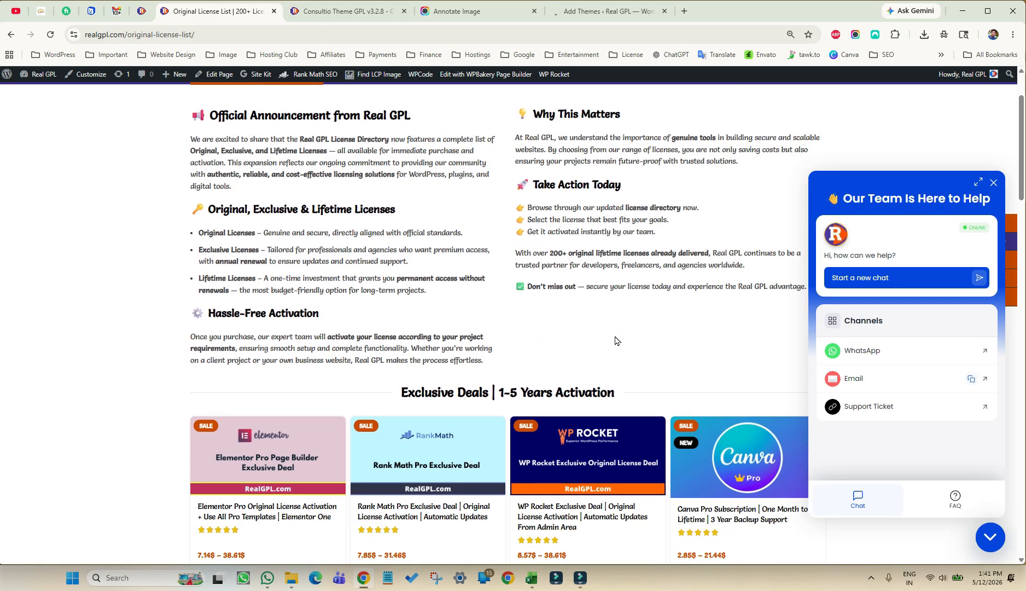
Close the support chat and look over the exclusive and lifetime deals in the original license list.
{"action": "scroll", "coordinate": [625, 330], "scroll_direction": "down", "scroll_amount": 2}
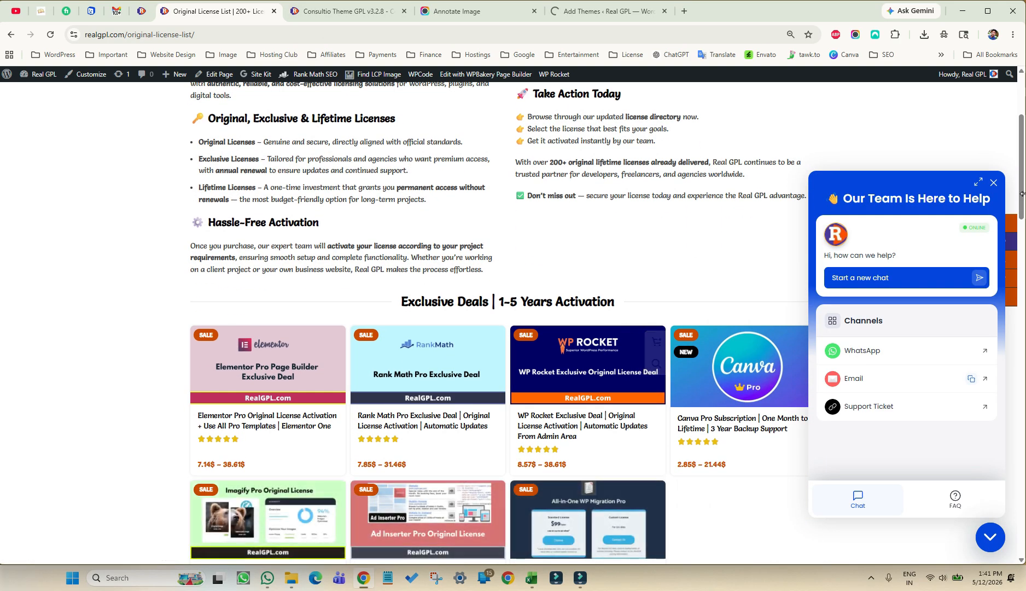
{"action": "left_click", "coordinate": [994, 184]}
{"action": "scroll", "coordinate": [583, 273], "scroll_direction": "down", "scroll_amount": 10}
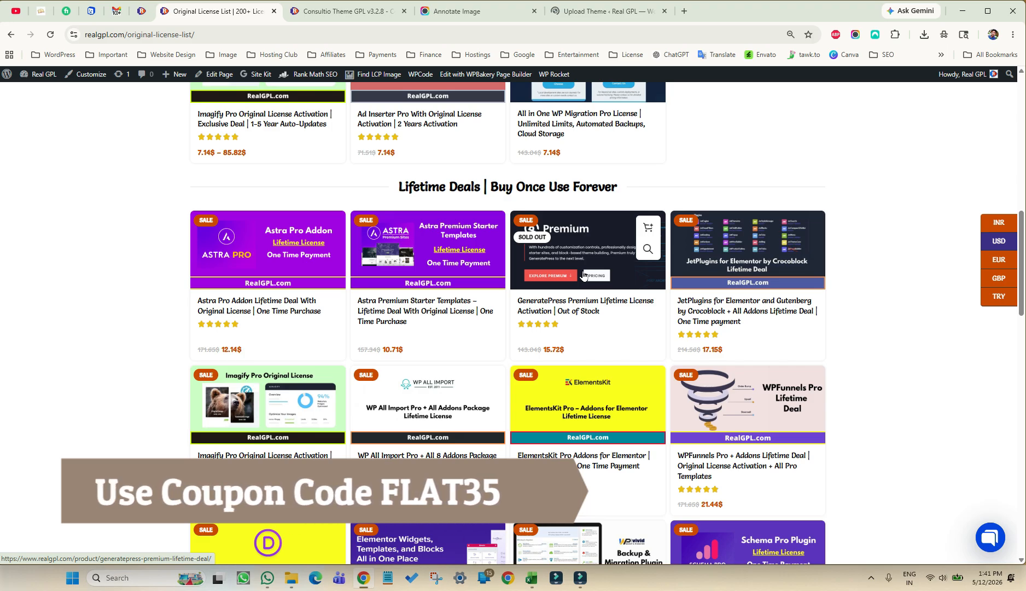
{"action": "scroll", "coordinate": [584, 275], "scroll_direction": "down", "scroll_amount": 8}
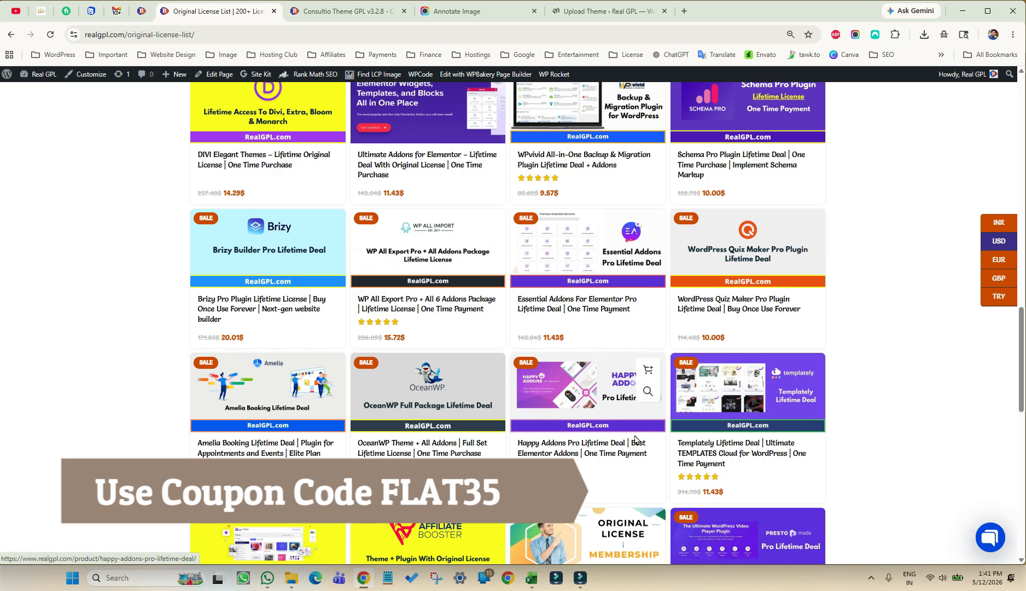
Return to the WordPress theme upload page and activate the installed Consultio theme.
{"action": "left_click", "coordinate": [582, 10]}
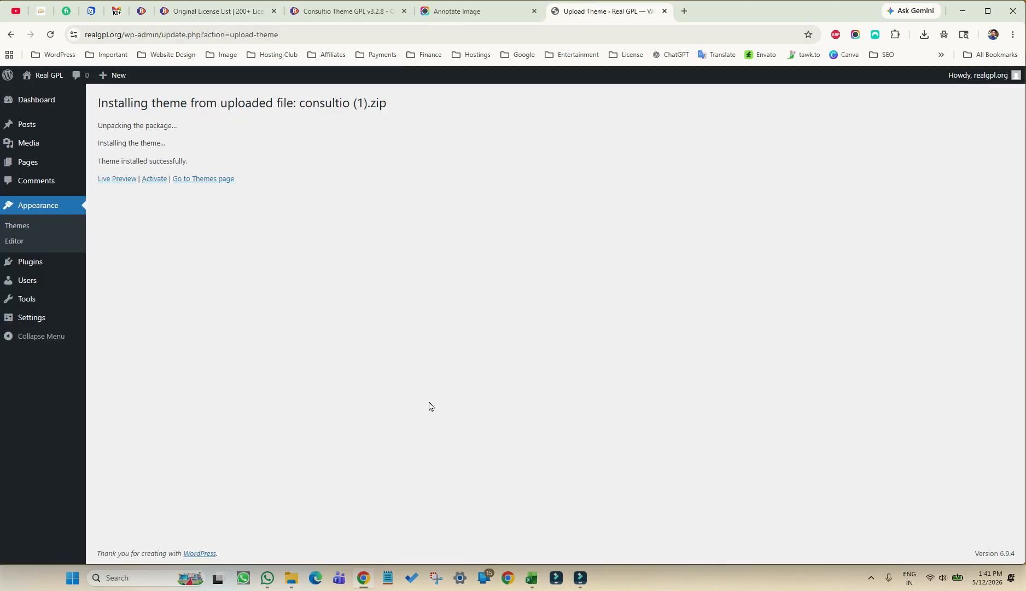
{"action": "left_click", "coordinate": [154, 179]}
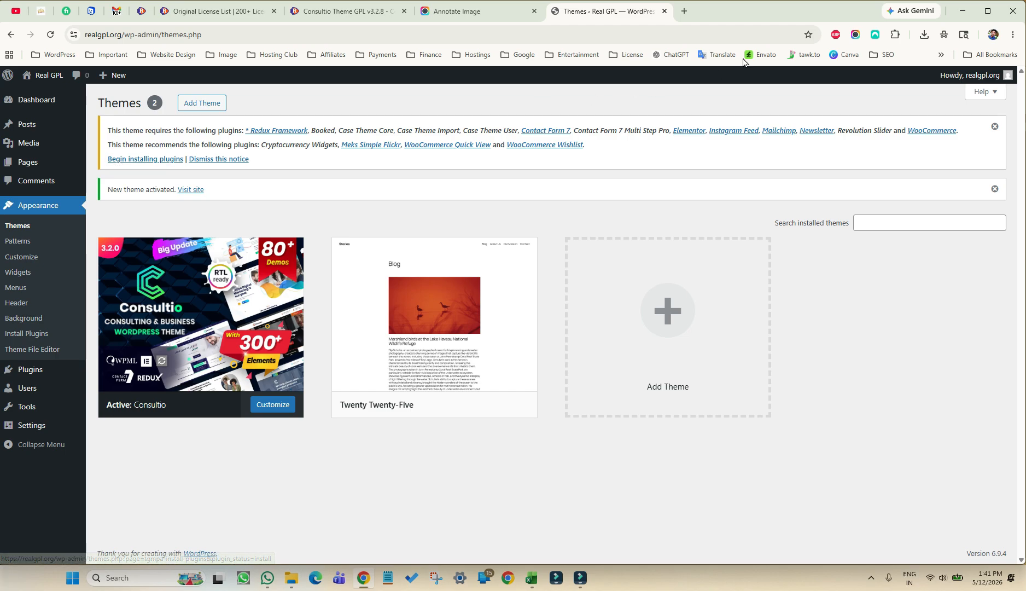
Capture a screenshot of the Themes page and draw red arrows to the Begin installing plugins link and the Install Plugins entry.
{"action": "left_click", "coordinate": [855, 35]}
{"action": "left_click", "coordinate": [724, 89]}
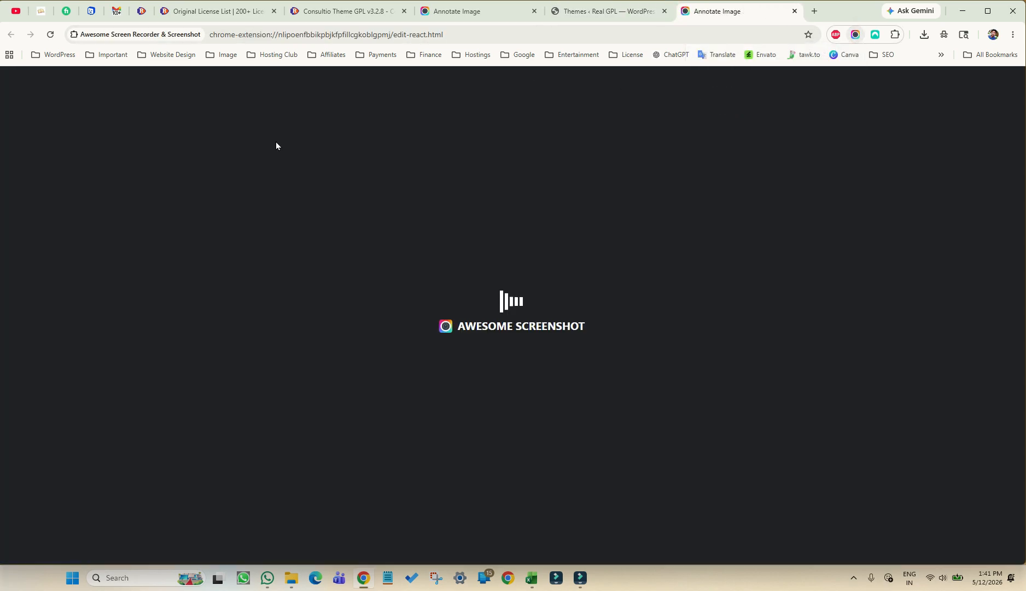
{"action": "left_click", "coordinate": [431, 83]}
{"action": "left_click_drag", "start_coordinate": [227, 252], "coordinate": [164, 217]}
{"action": "left_click_drag", "start_coordinate": [107, 332], "coordinate": [50, 389]}
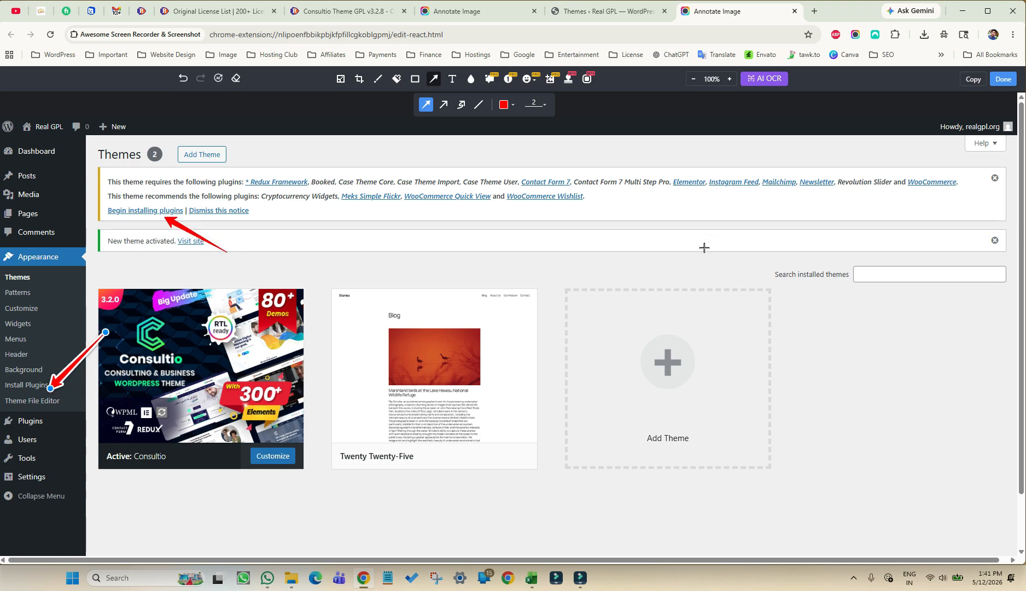
Bulk-install all plugins the Consultio theme requires or recommends and follow the installation through to completion.
{"action": "left_click", "coordinate": [615, 11]}
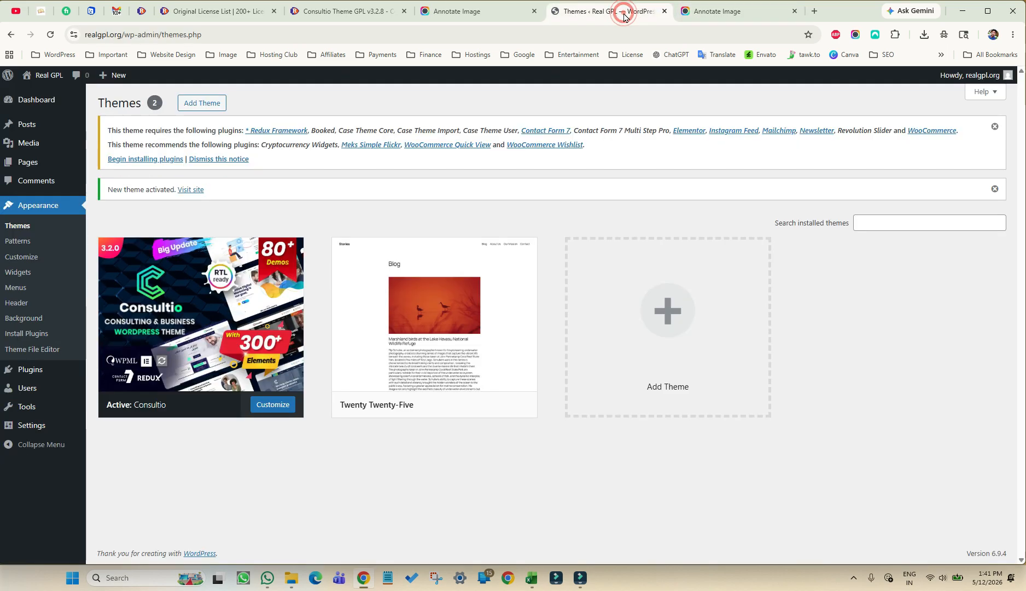
{"action": "left_click", "coordinate": [118, 159]}
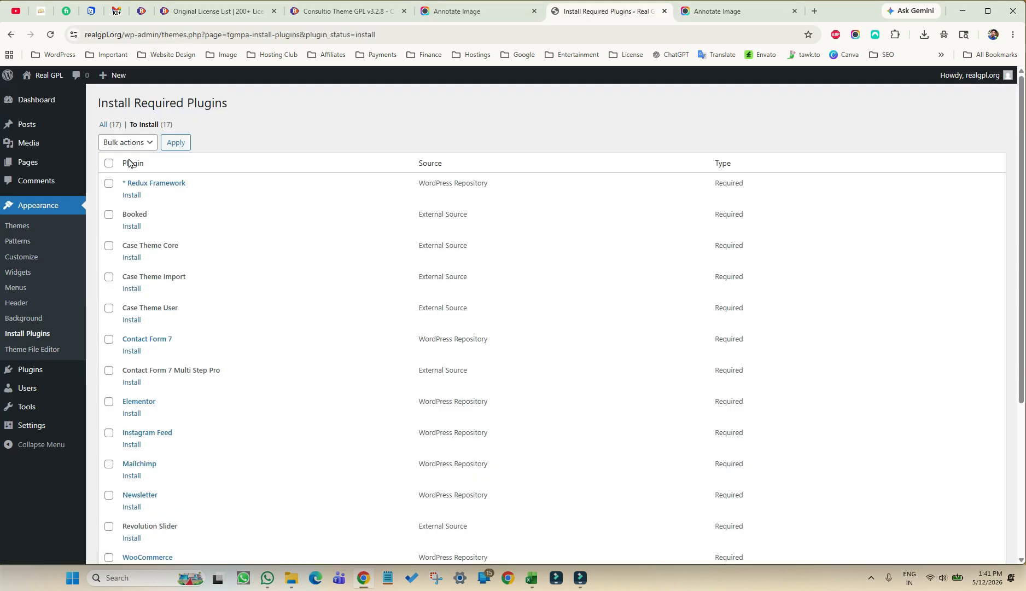
{"action": "left_click", "coordinate": [109, 163]}
{"action": "left_click", "coordinate": [129, 142]}
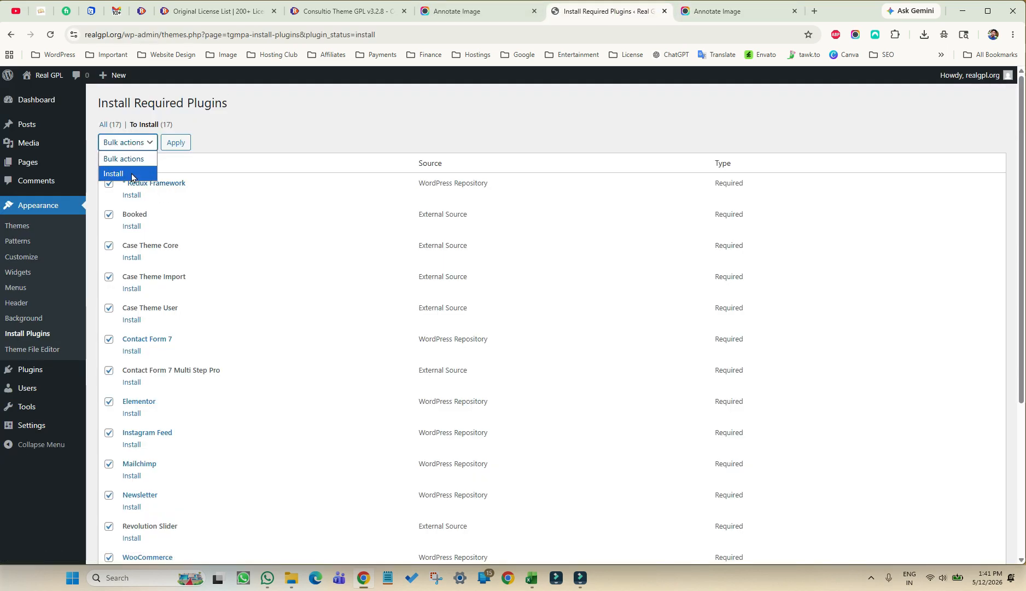
{"action": "left_click", "coordinate": [116, 171]}
{"action": "left_click", "coordinate": [175, 142]}
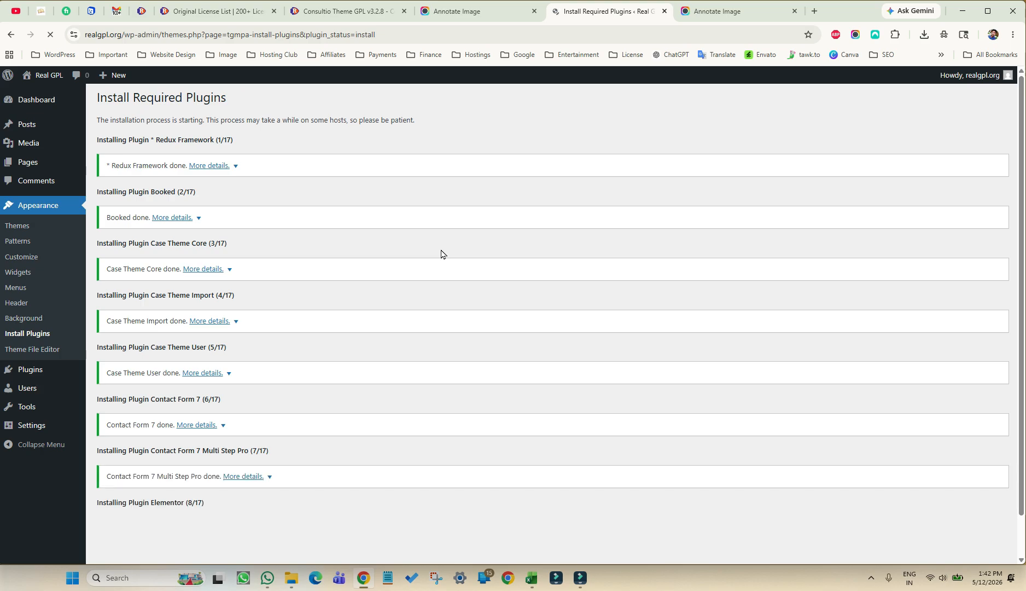
{"action": "scroll", "coordinate": [438, 241], "scroll_direction": "down", "scroll_amount": 4}
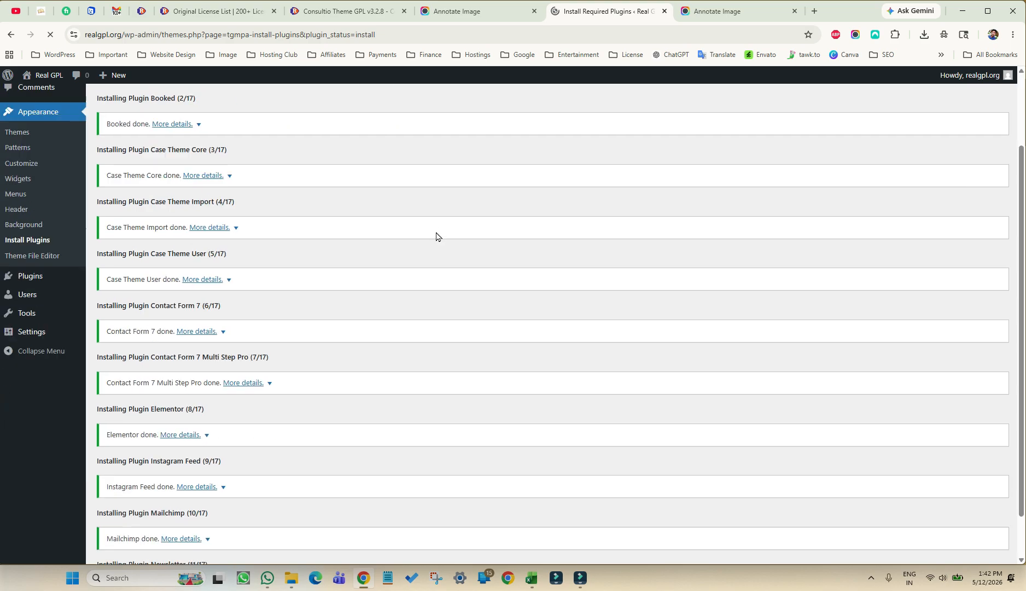
{"action": "scroll", "coordinate": [436, 237], "scroll_direction": "down", "scroll_amount": 4}
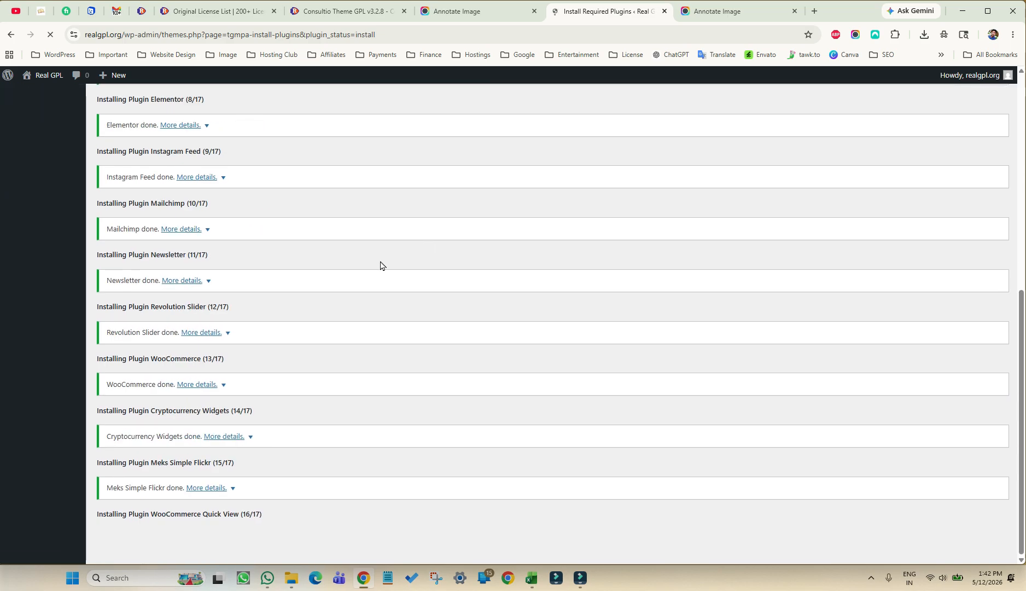
{"action": "scroll", "coordinate": [394, 260], "scroll_direction": "down", "scroll_amount": 2}
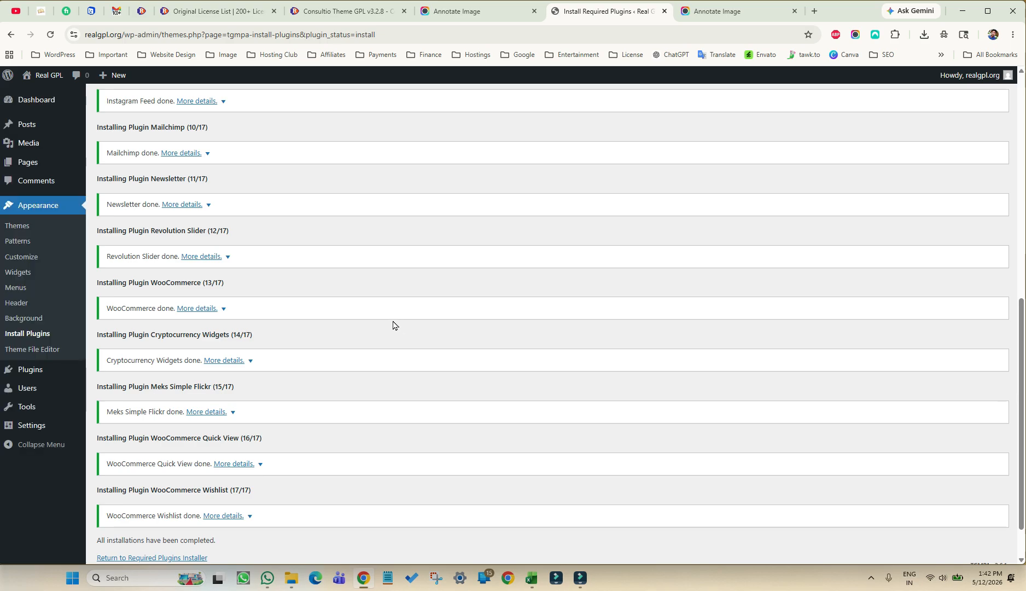
{"action": "scroll", "coordinate": [329, 394], "scroll_direction": "down", "scroll_amount": 1}
{"action": "triple_click", "coordinate": [121, 488]}
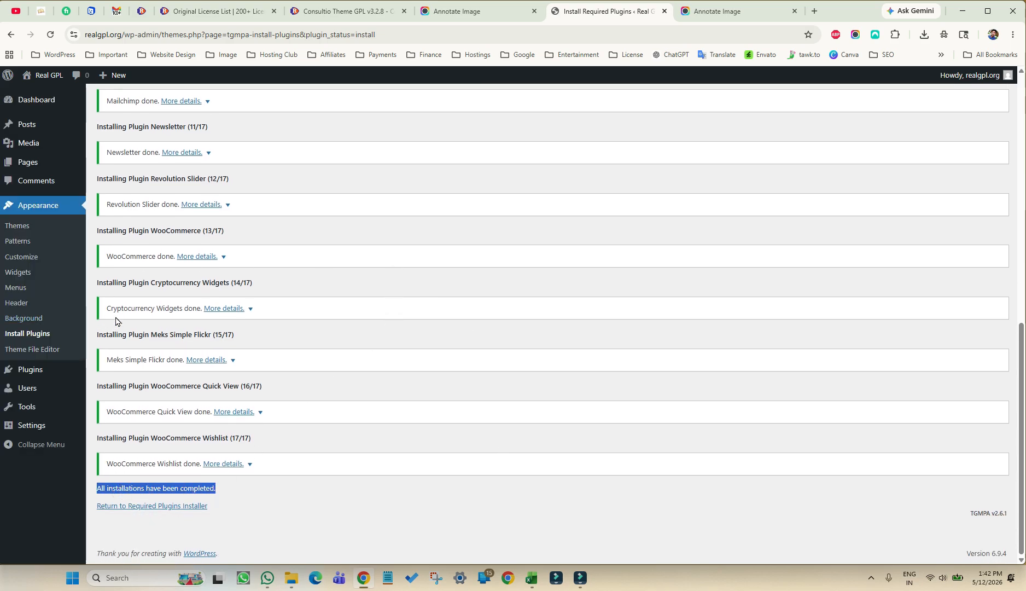
Bulk-activate all the installed plugins on the Install Required Plugins page.
{"action": "left_click", "coordinate": [19, 336]}
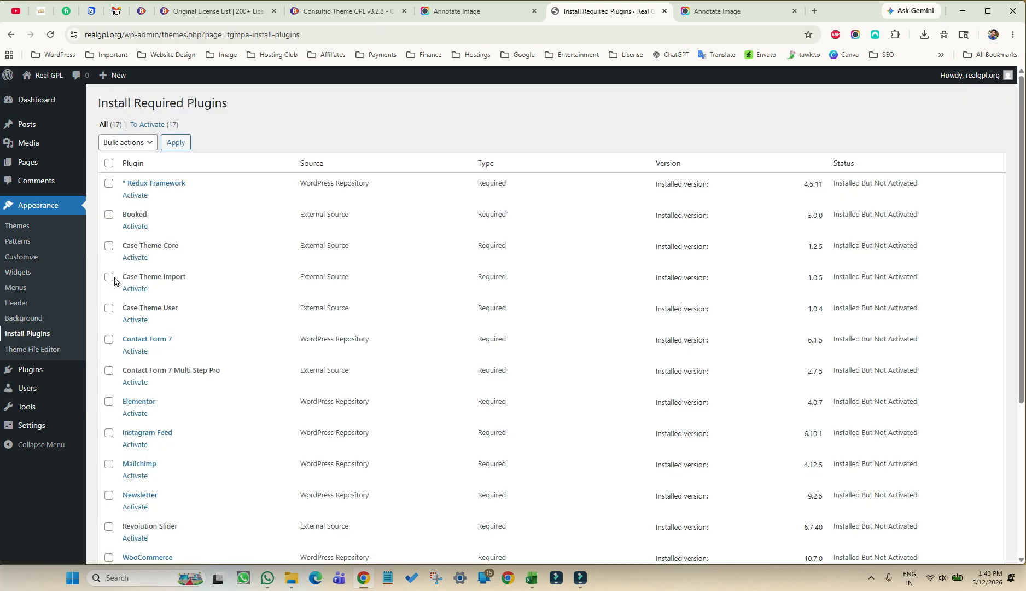
{"action": "left_click", "coordinate": [107, 162]}
{"action": "left_click", "coordinate": [129, 143]}
{"action": "left_click", "coordinate": [117, 203]}
{"action": "left_click", "coordinate": [176, 142]}
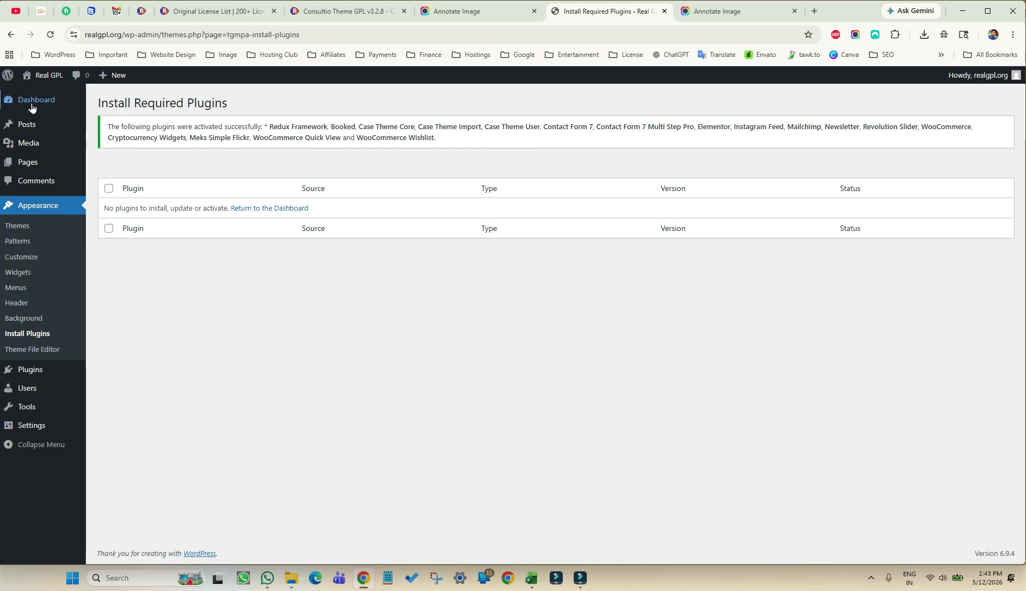
Open the WordPress dashboard, dismiss the notice about the Editor's new home, and look over the admin menu.
{"action": "left_click", "coordinate": [31, 106]}
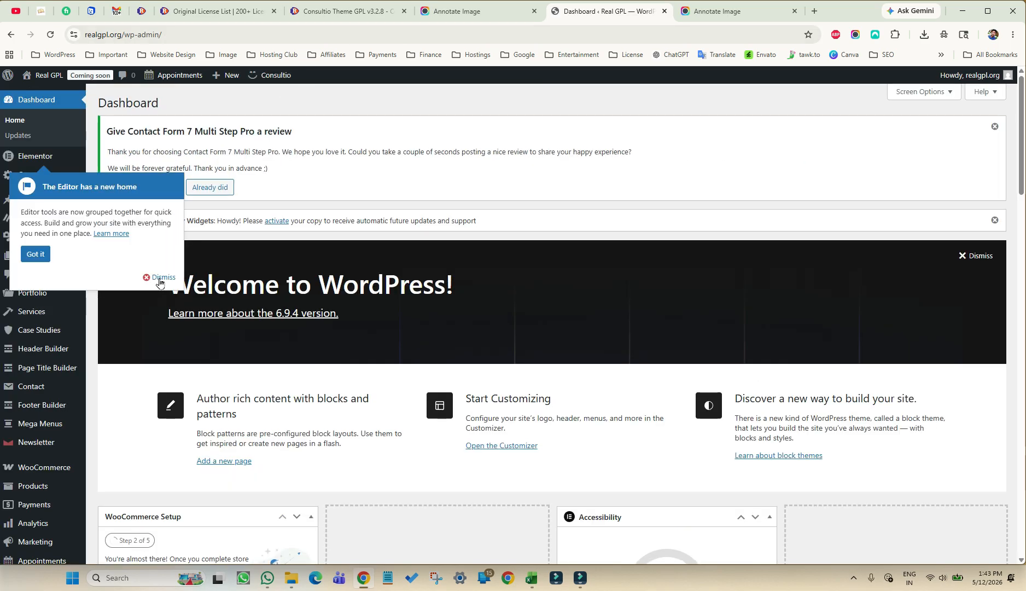
{"action": "left_click", "coordinate": [159, 283]}
{"action": "scroll", "coordinate": [49, 345], "scroll_direction": "down", "scroll_amount": 4}
{"action": "scroll", "coordinate": [53, 345], "scroll_direction": "up", "scroll_amount": 4}
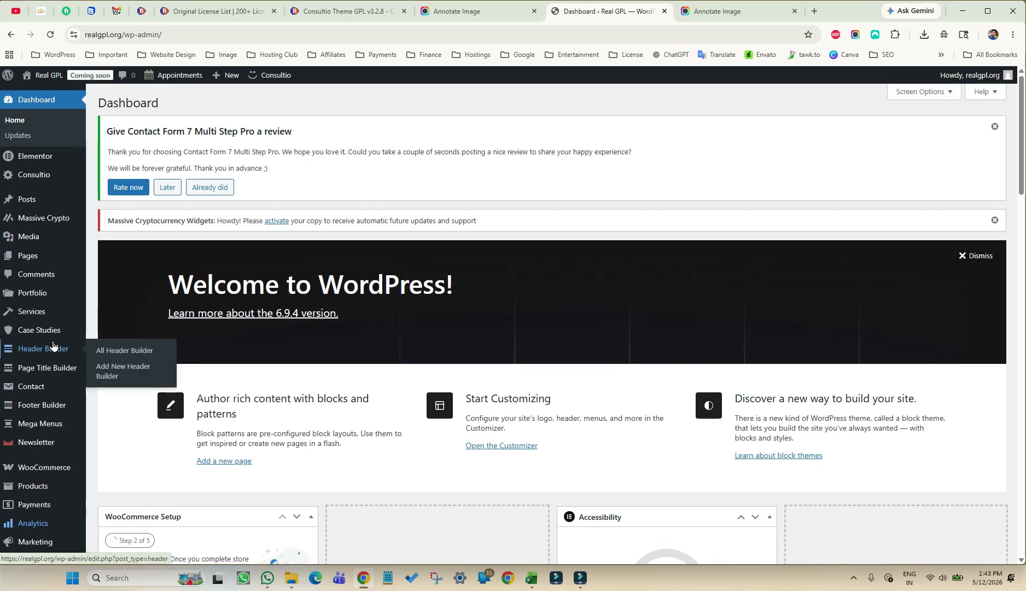
Open the Consultio theme's own dashboard and examine its Documentation section.
{"action": "mouse_move", "coordinate": [47, 183]}
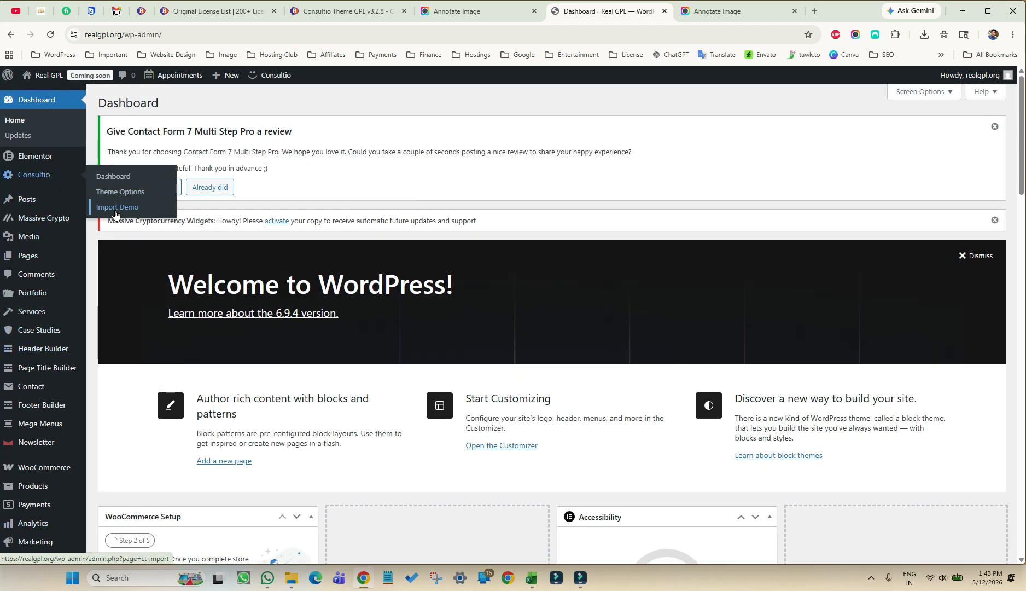
{"action": "left_click", "coordinate": [117, 180]}
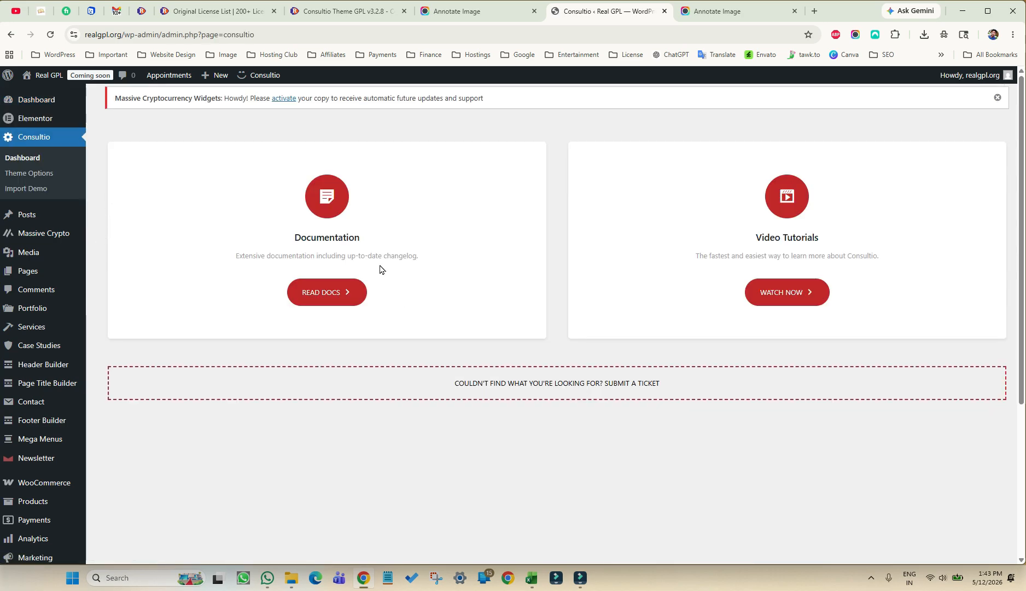
{"action": "left_click_drag", "start_coordinate": [286, 244], "coordinate": [420, 269]}
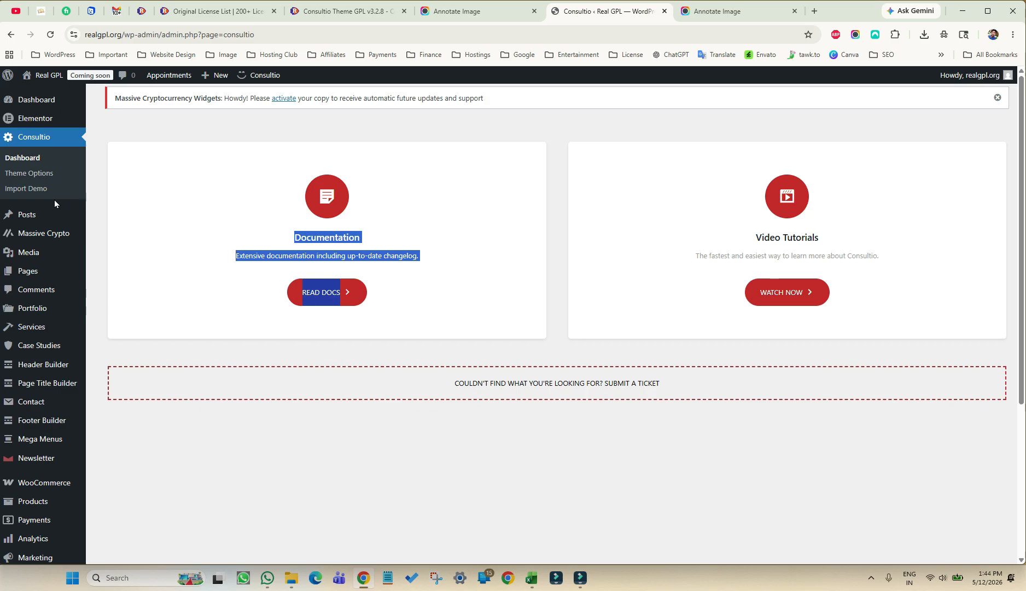
Open Consultio's Import Demo page and check the annotated chat screenshot for the requested demo link.
{"action": "left_click", "coordinate": [18, 192]}
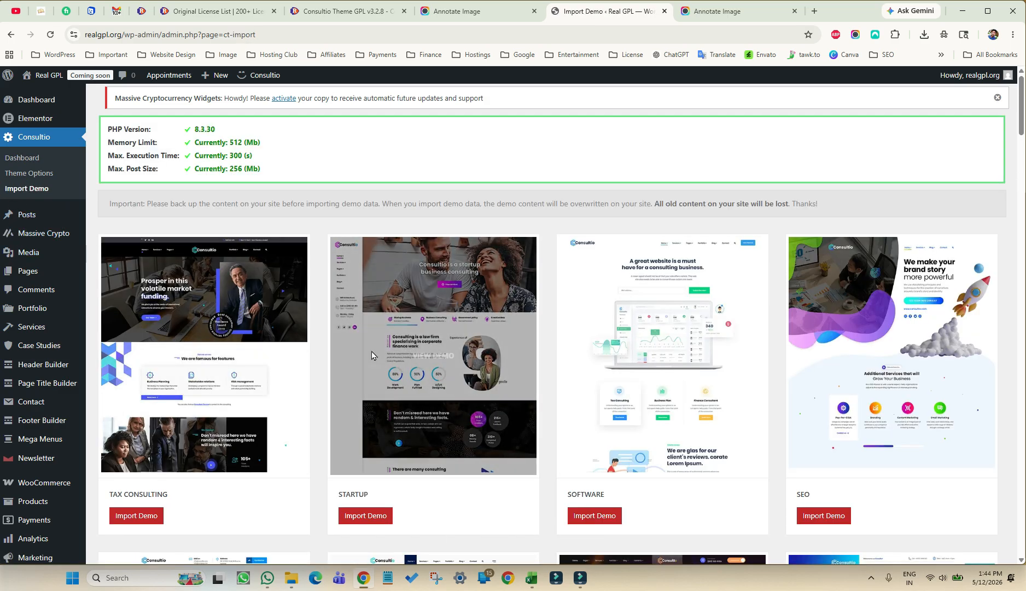
{"action": "left_click", "coordinate": [722, 11]}
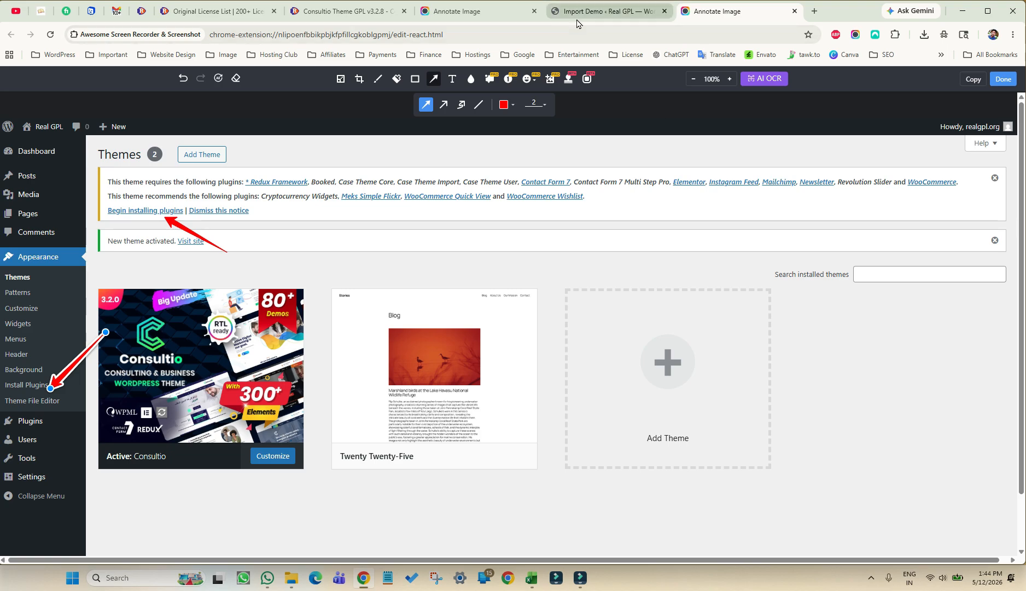
{"action": "left_click", "coordinate": [466, 10]}
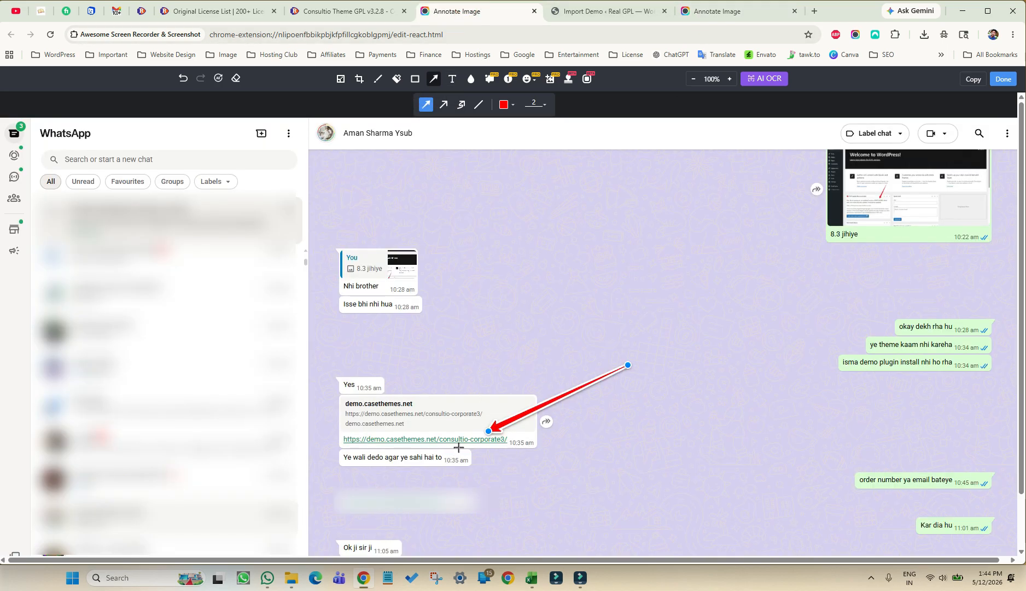
{"action": "left_click", "coordinate": [591, 11]}
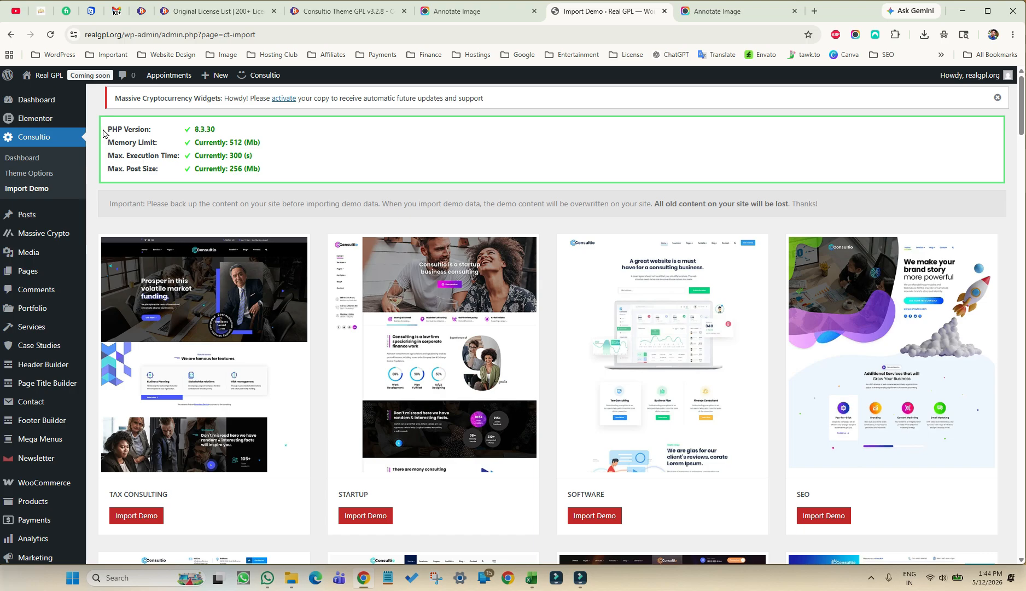
Check the PHP version, memory limit, maximum execution time and maximum post size on the Import Demo page.
{"action": "left_click_drag", "start_coordinate": [105, 128], "coordinate": [264, 160]}
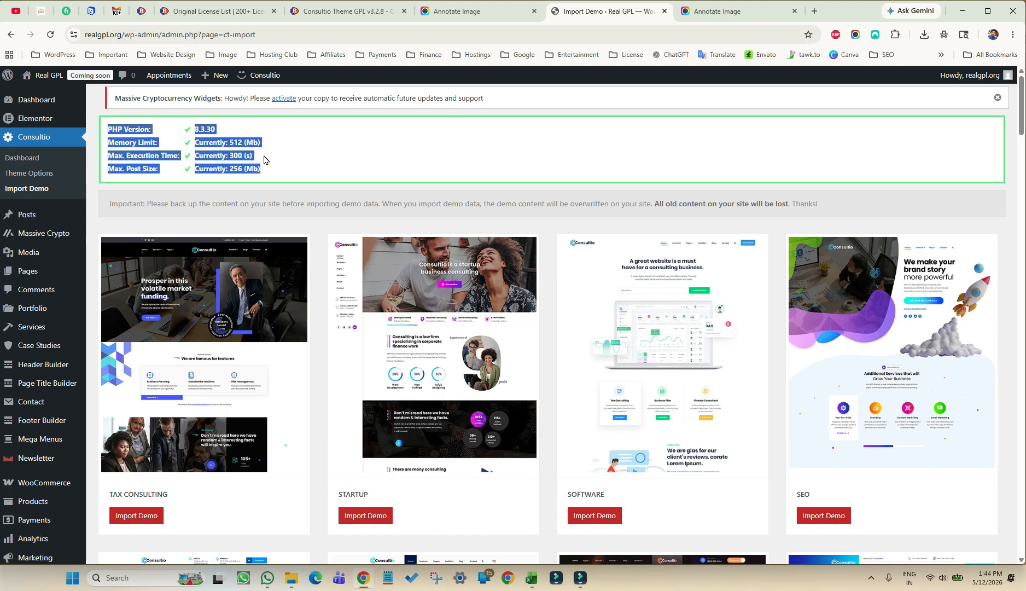
{"action": "left_click", "coordinate": [263, 126]}
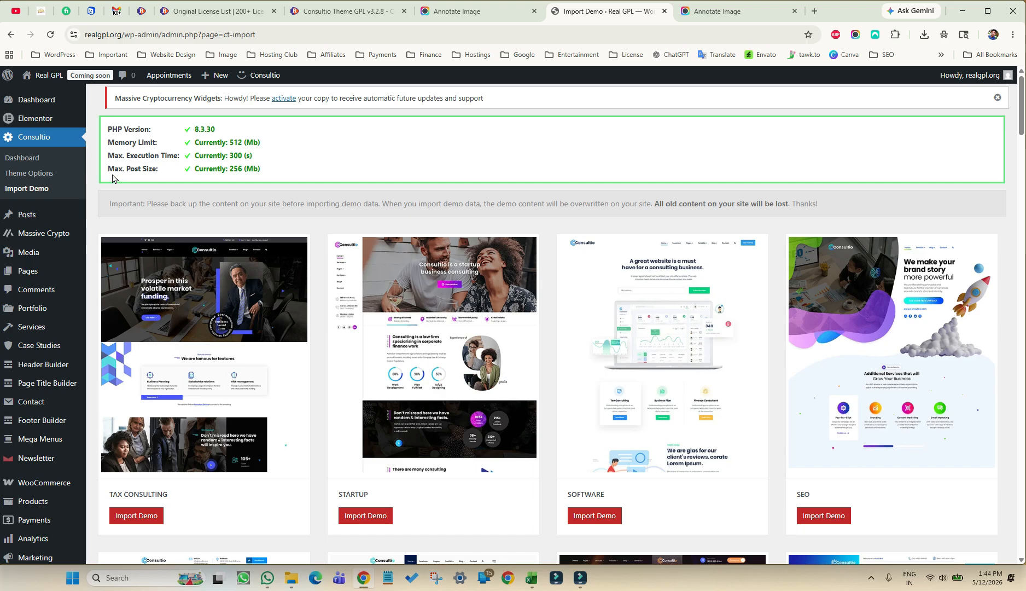
{"action": "left_click_drag", "start_coordinate": [288, 171], "coordinate": [101, 130]}
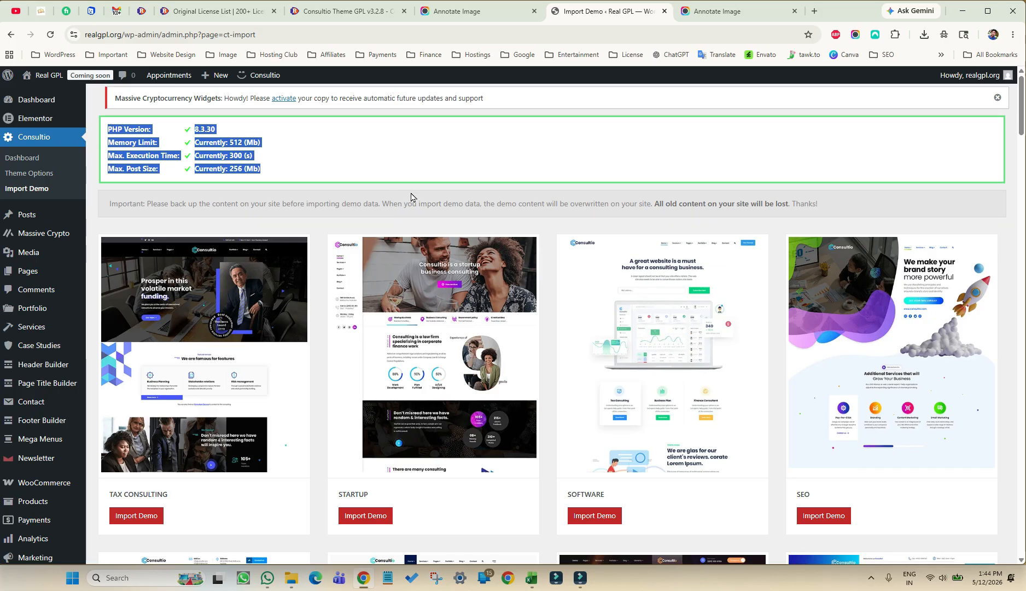
Browse the available Consultio demos on the Import Demo page, from the finance and corporate designs through to Agency.
{"action": "scroll", "coordinate": [411, 197], "scroll_direction": "down", "scroll_amount": 20}
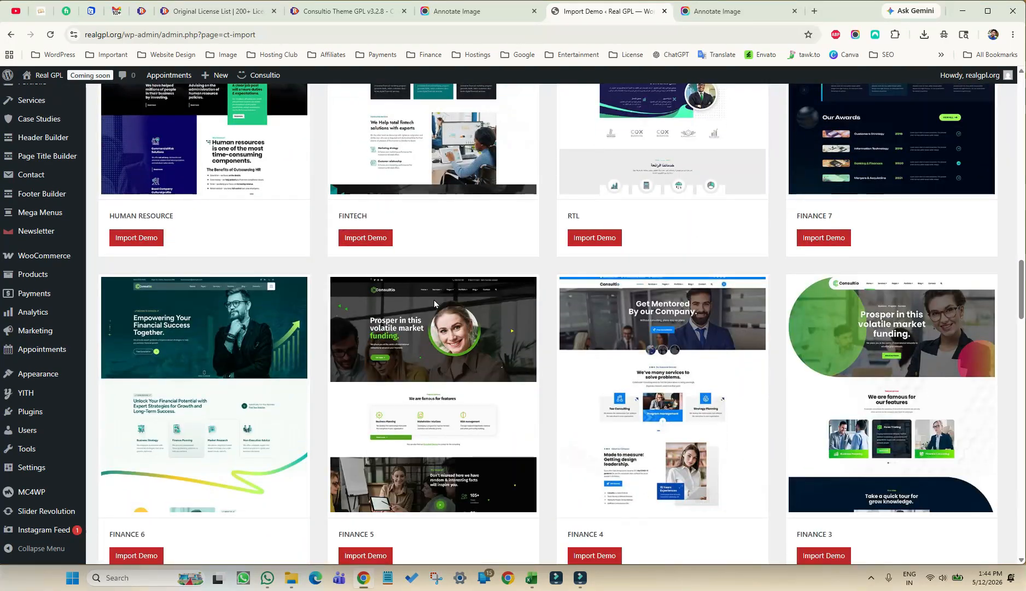
{"action": "scroll", "coordinate": [434, 300], "scroll_direction": "down", "scroll_amount": 15}
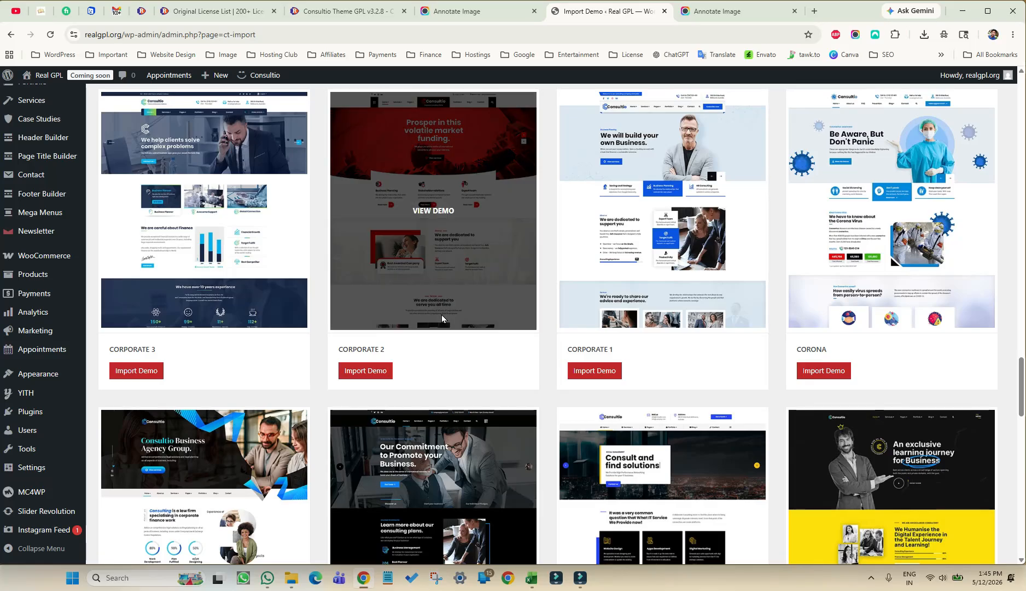
{"action": "scroll", "coordinate": [442, 316], "scroll_direction": "down", "scroll_amount": 5}
{"action": "scroll", "coordinate": [442, 318], "scroll_direction": "down", "scroll_amount": 2}
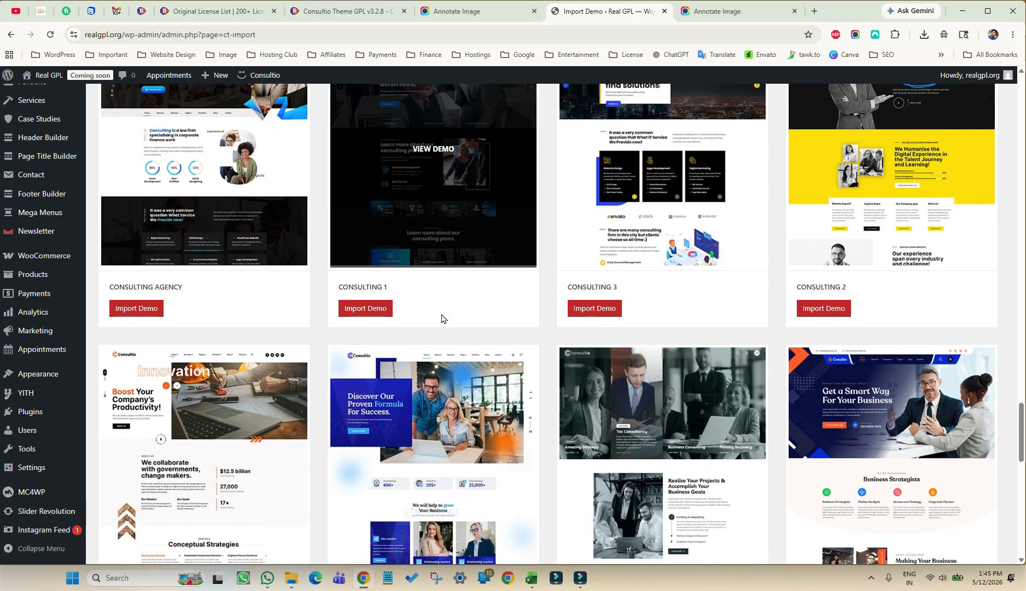
{"action": "scroll", "coordinate": [442, 318], "scroll_direction": "down", "scroll_amount": 8}
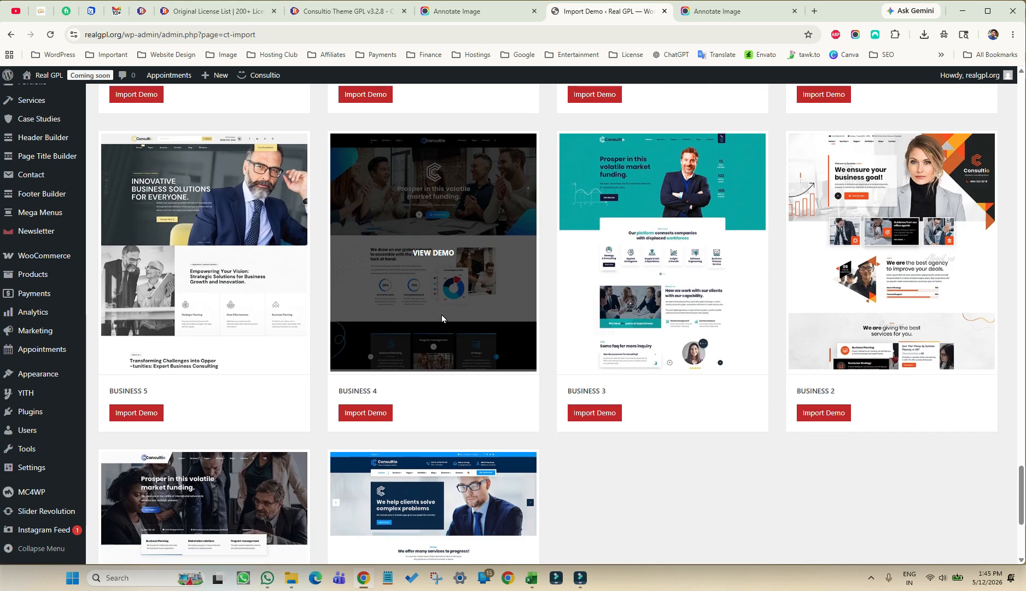
{"action": "scroll", "coordinate": [442, 319], "scroll_direction": "down", "scroll_amount": 5}
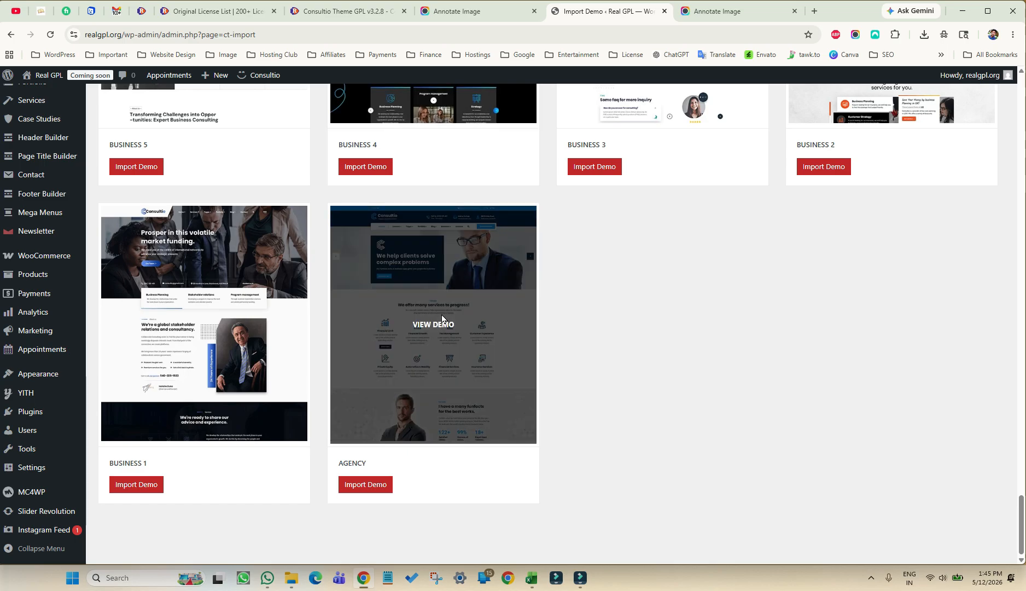
{"action": "scroll", "coordinate": [442, 318], "scroll_direction": "up", "scroll_amount": 8}
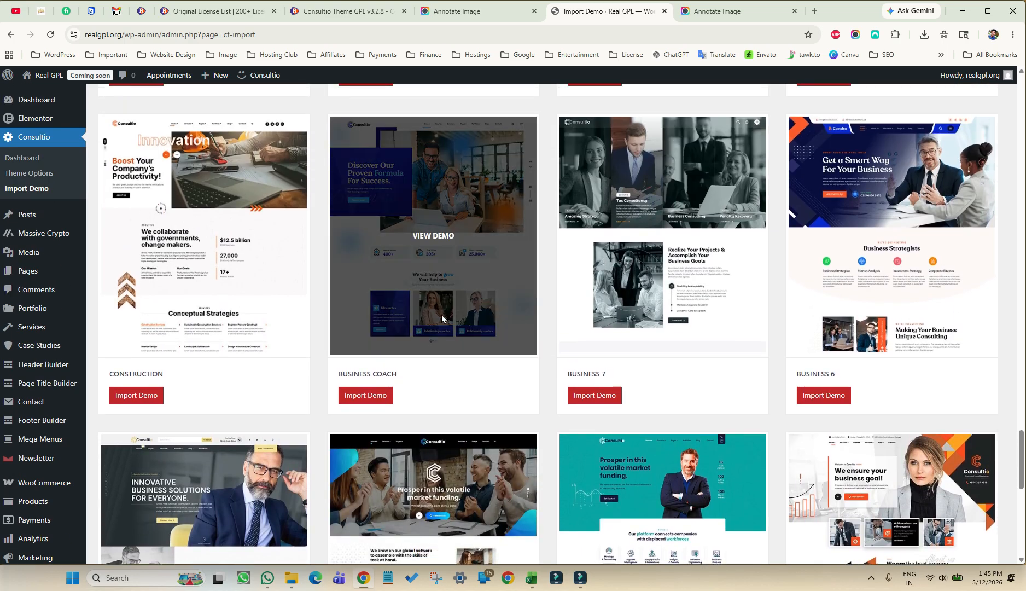
Import the Corporate 3 demo on Consultio's Import Demo page and confirm the installation of its demo data.
{"action": "scroll", "coordinate": [442, 319], "scroll_direction": "up", "scroll_amount": 5}
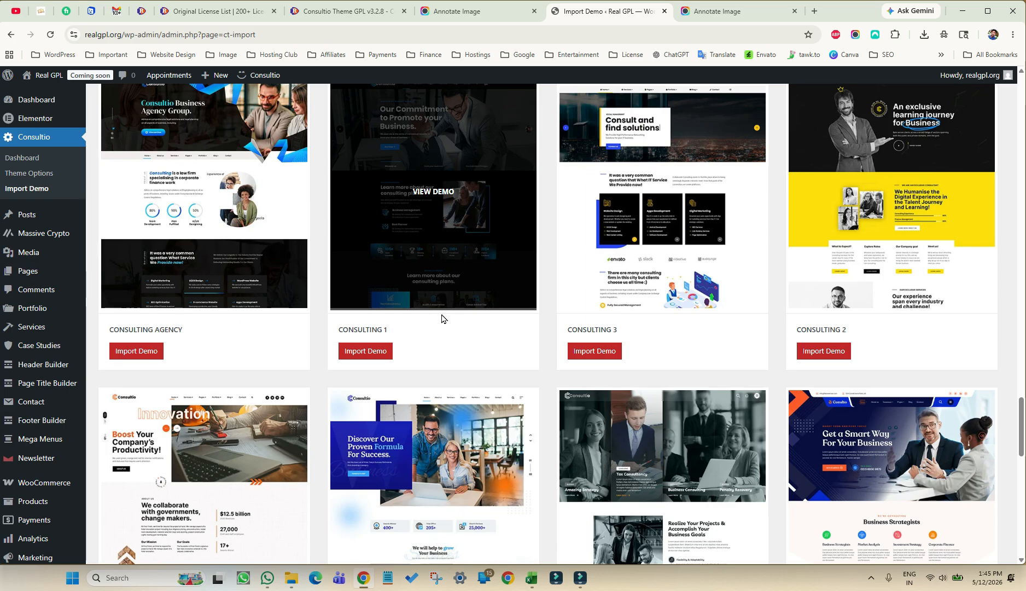
{"action": "scroll", "coordinate": [442, 318], "scroll_direction": "up", "scroll_amount": 3}
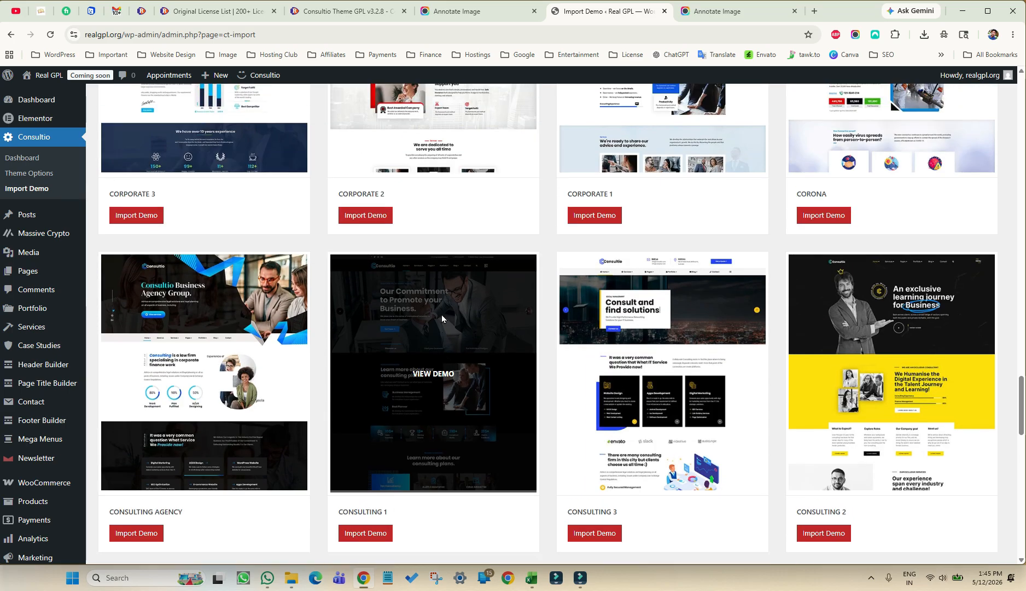
{"action": "scroll", "coordinate": [442, 316], "scroll_direction": "up", "scroll_amount": 3}
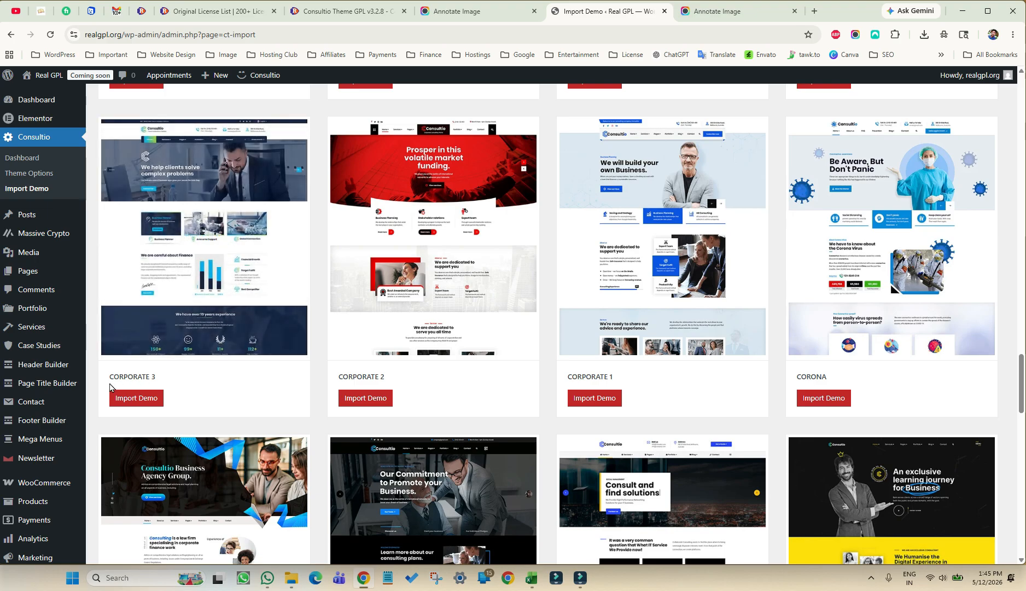
{"action": "left_click_drag", "start_coordinate": [105, 379], "coordinate": [159, 378]}
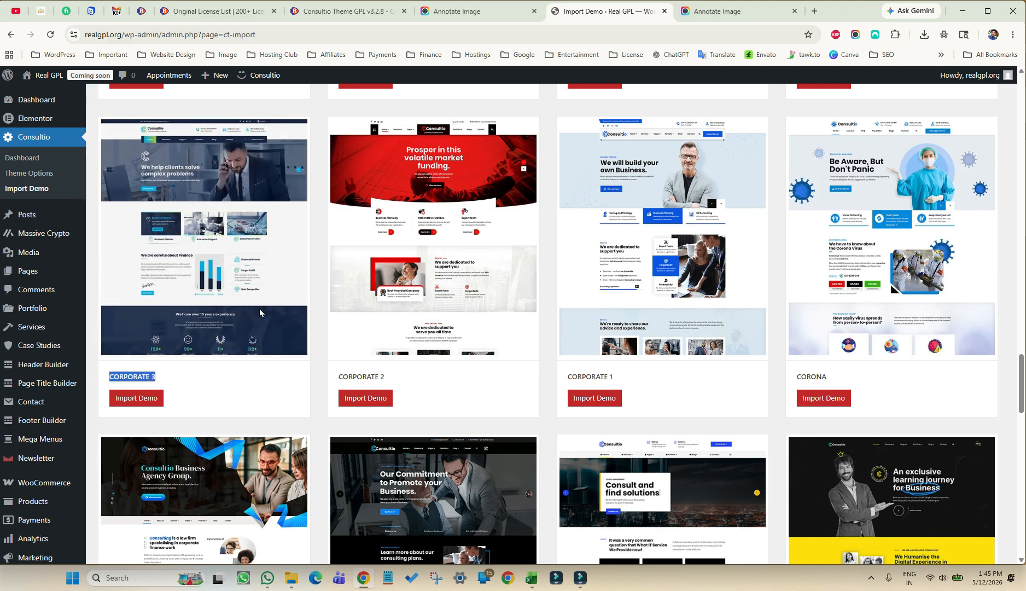
{"action": "triple_click", "coordinate": [122, 376]}
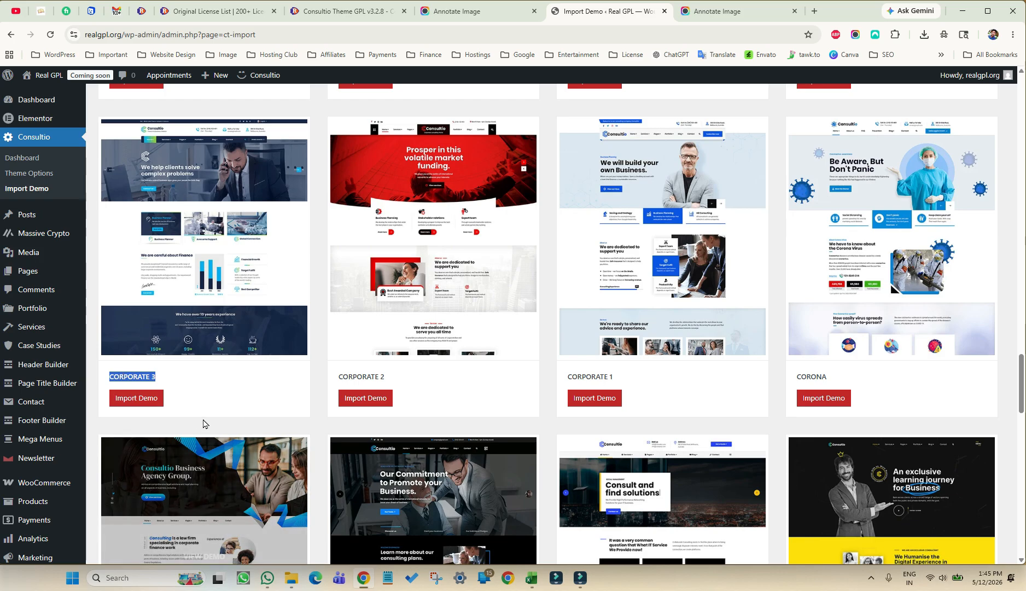
{"action": "left_click", "coordinate": [136, 404]}
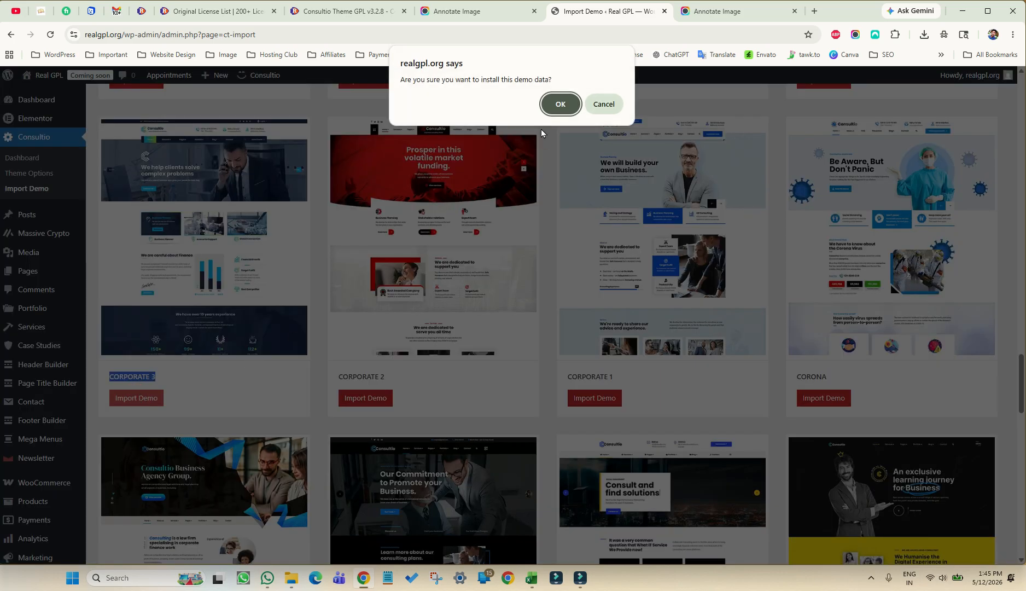
{"action": "left_click", "coordinate": [557, 108]}
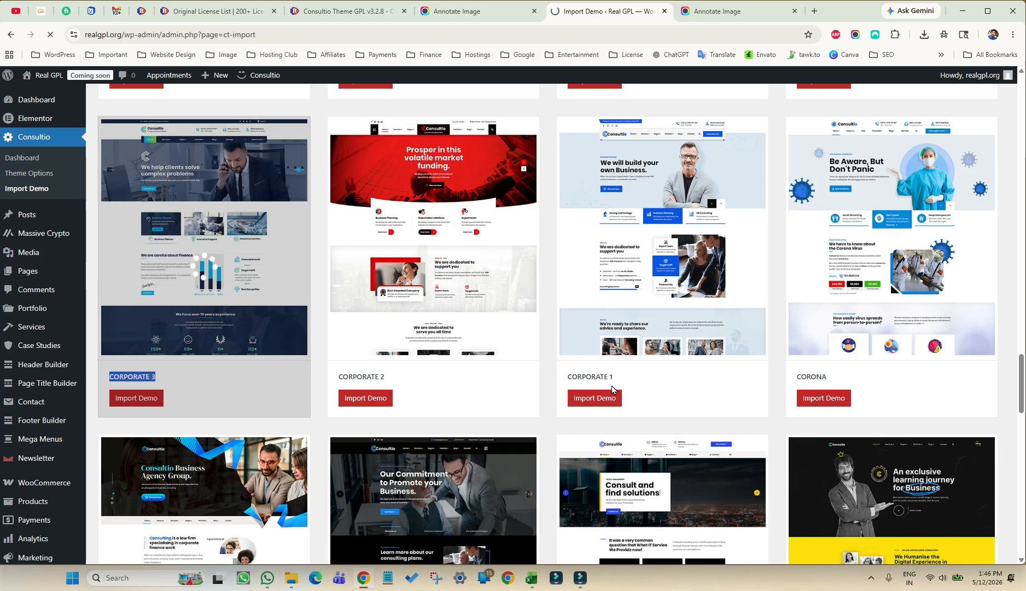
Browse the other Consultio demos while the import runs, including the Business, Finance, Insurance, Law and Life Coach designs.
{"action": "scroll", "coordinate": [793, 386], "scroll_direction": "down", "scroll_amount": 3}
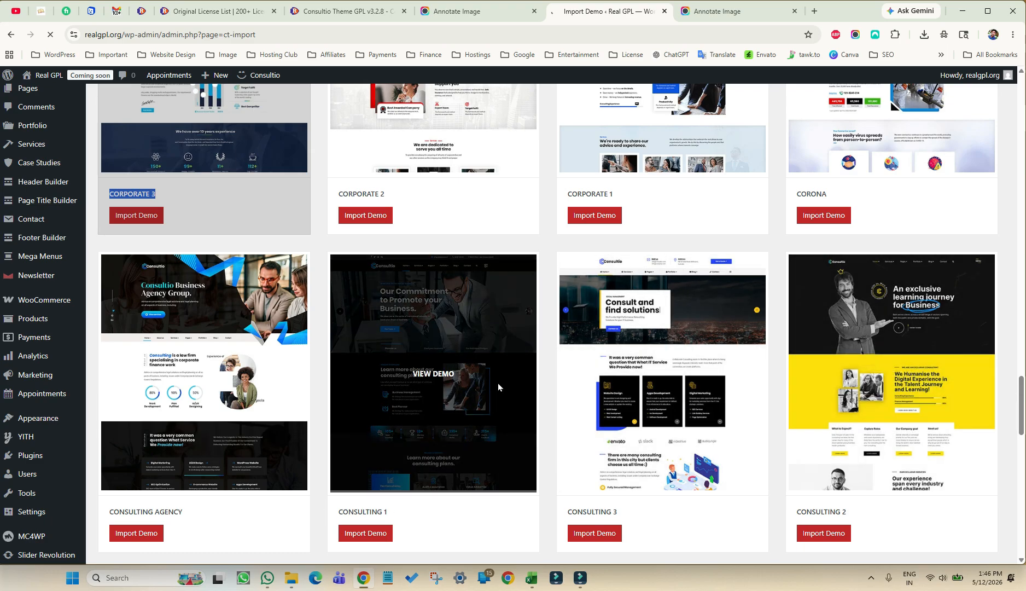
{"action": "scroll", "coordinate": [498, 384], "scroll_direction": "down", "scroll_amount": 8}
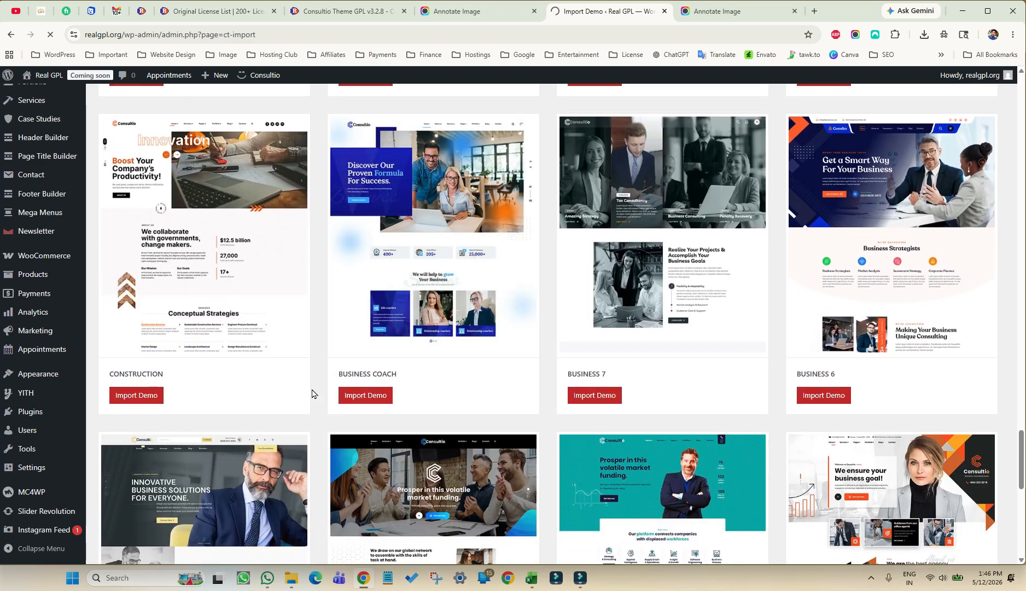
{"action": "scroll", "coordinate": [487, 375], "scroll_direction": "down", "scroll_amount": 7}
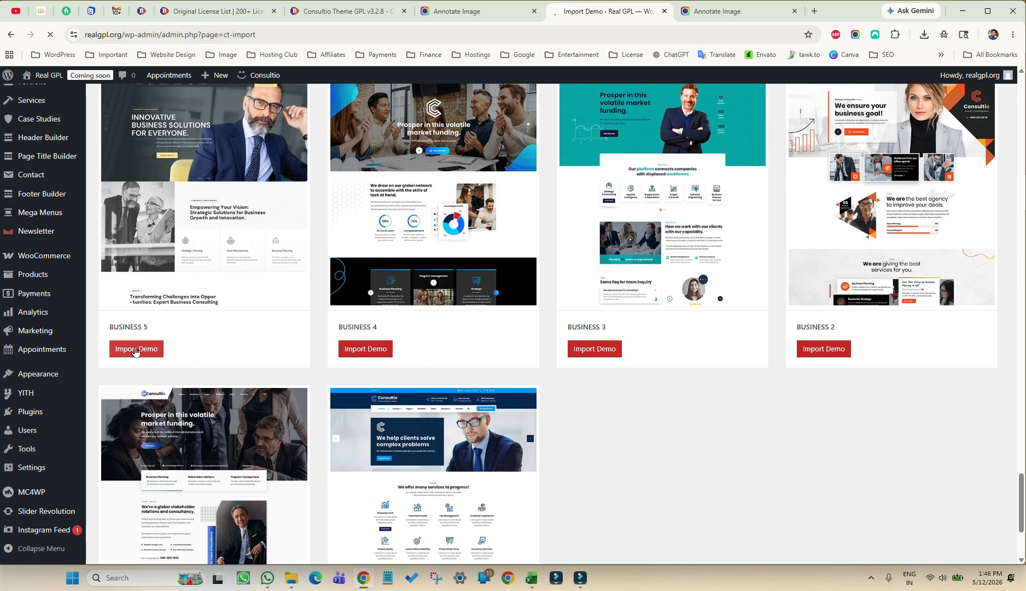
{"action": "scroll", "coordinate": [565, 325], "scroll_direction": "down", "scroll_amount": 3}
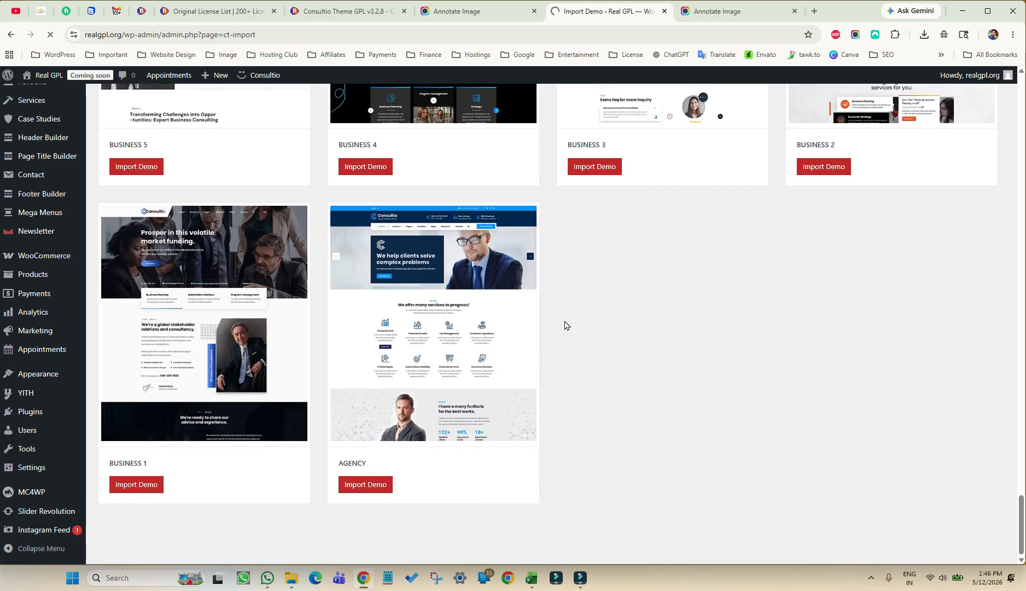
{"action": "scroll", "coordinate": [410, 334], "scroll_direction": "up", "scroll_amount": 15}
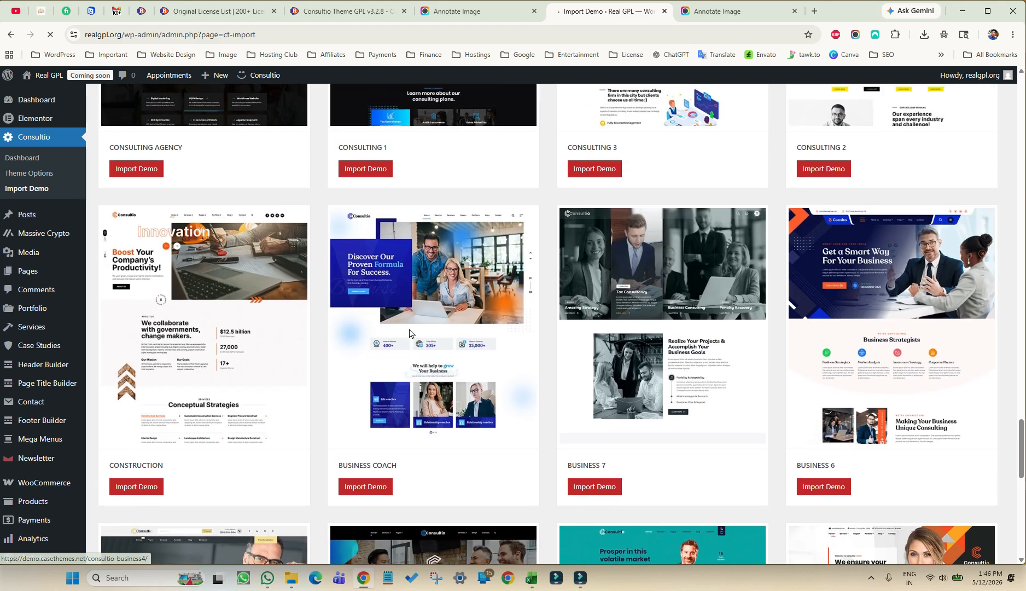
{"action": "scroll", "coordinate": [410, 332], "scroll_direction": "up", "scroll_amount": 12}
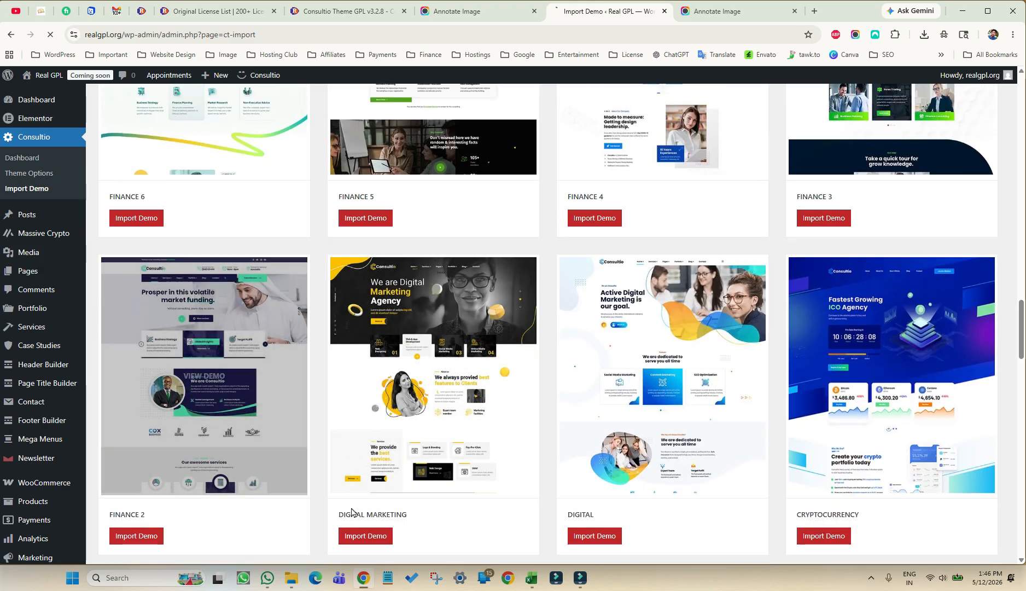
{"action": "scroll", "coordinate": [474, 457], "scroll_direction": "up", "scroll_amount": 3}
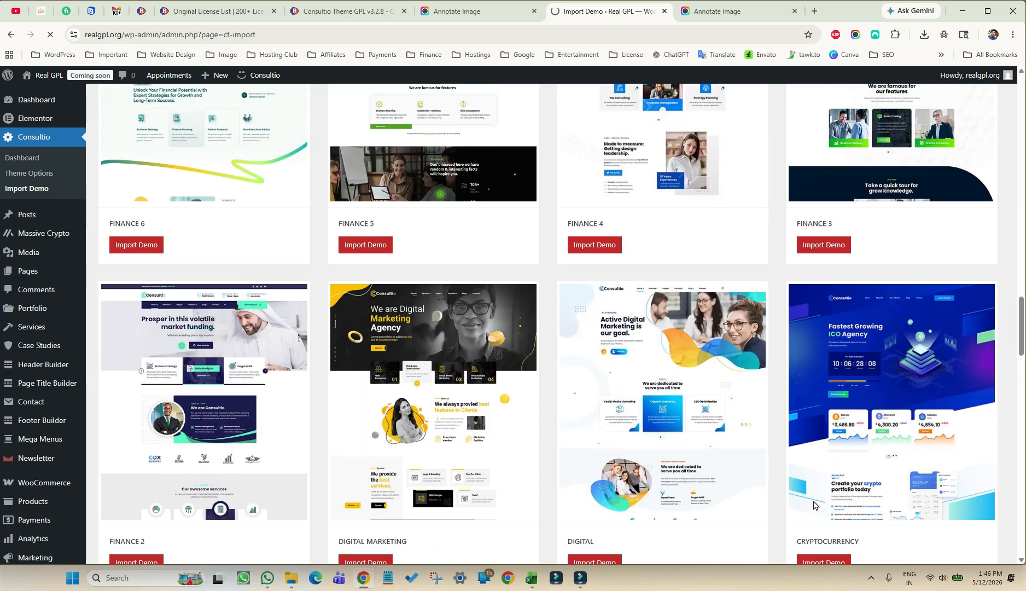
{"action": "scroll", "coordinate": [289, 453], "scroll_direction": "up", "scroll_amount": 6}
{"action": "scroll", "coordinate": [270, 448], "scroll_direction": "down", "scroll_amount": 5}
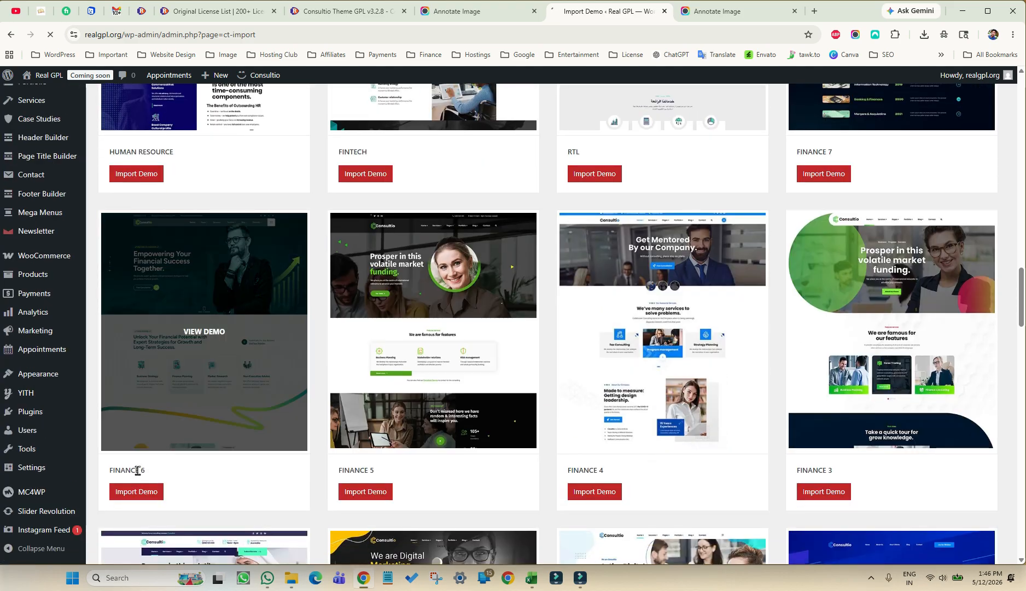
{"action": "scroll", "coordinate": [426, 448], "scroll_direction": "up", "scroll_amount": 5}
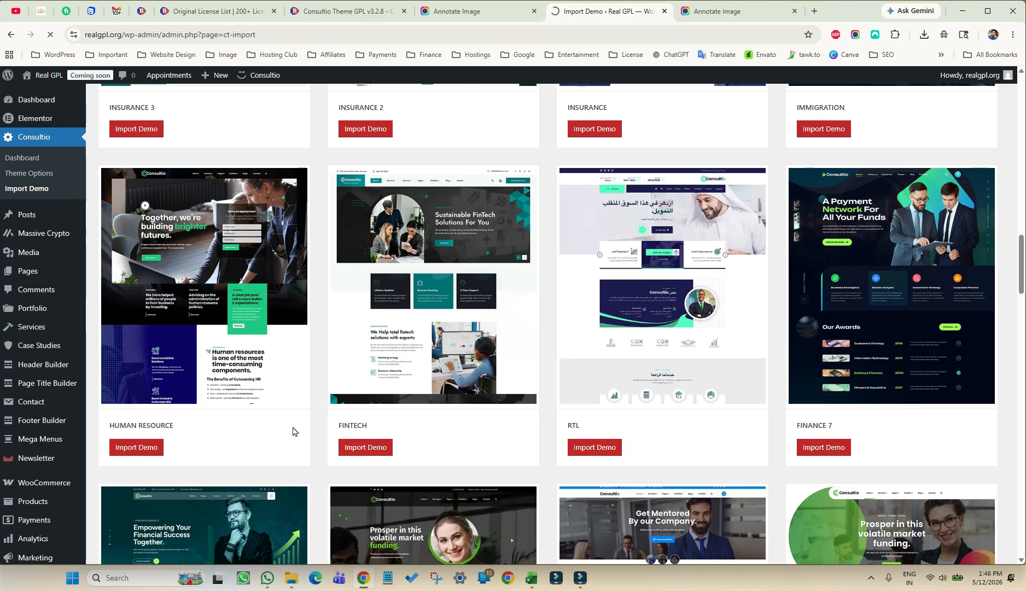
{"action": "scroll", "coordinate": [263, 426], "scroll_direction": "up", "scroll_amount": 3}
{"action": "scroll", "coordinate": [241, 424], "scroll_direction": "down", "scroll_amount": 3}
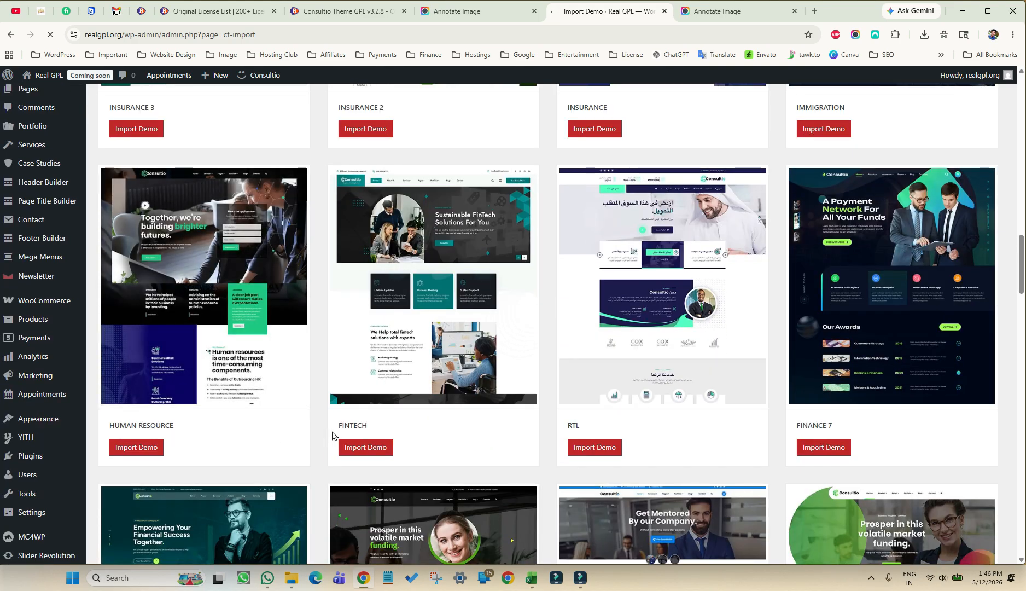
{"action": "scroll", "coordinate": [526, 422], "scroll_direction": "up", "scroll_amount": 6}
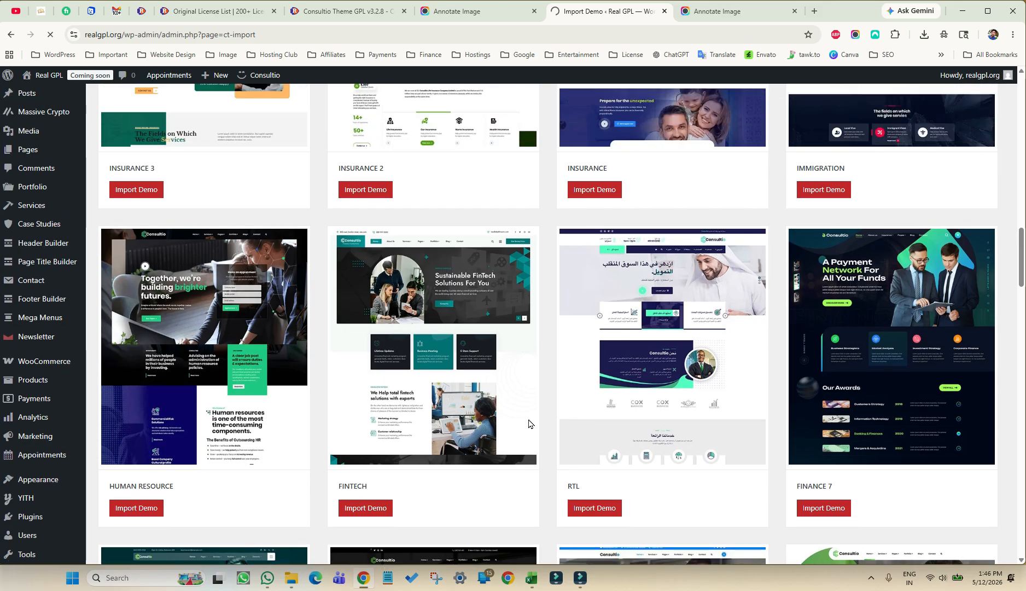
{"action": "scroll", "coordinate": [526, 423], "scroll_direction": "up", "scroll_amount": 5}
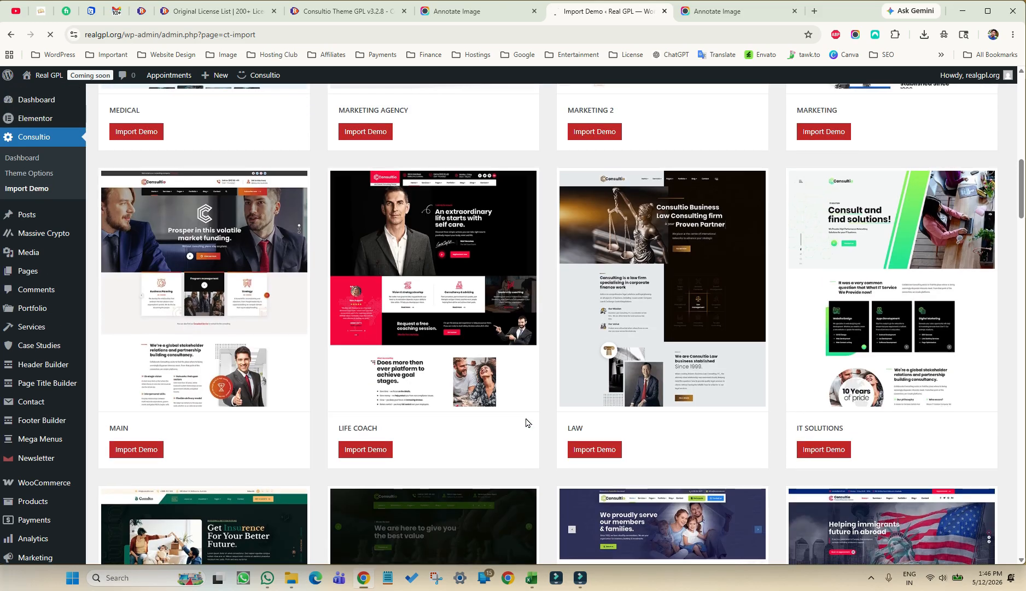
{"action": "scroll", "coordinate": [525, 423], "scroll_direction": "down", "scroll_amount": 20}
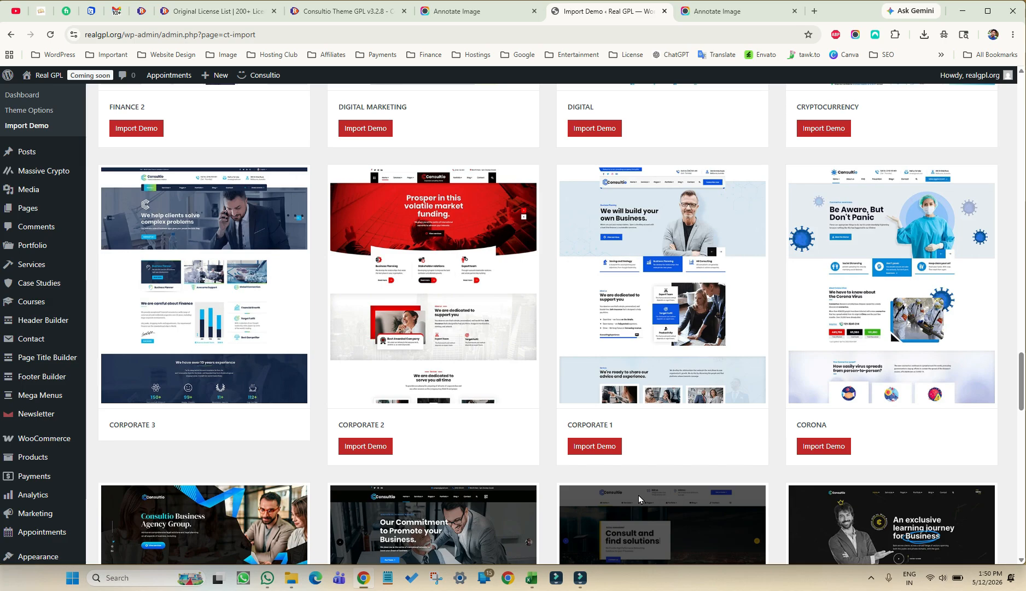
Open the Real GPL site's front end in a new browser tab to check the imported Corporate 3 demo.
{"action": "mouse_move", "coordinate": [201, 274]}
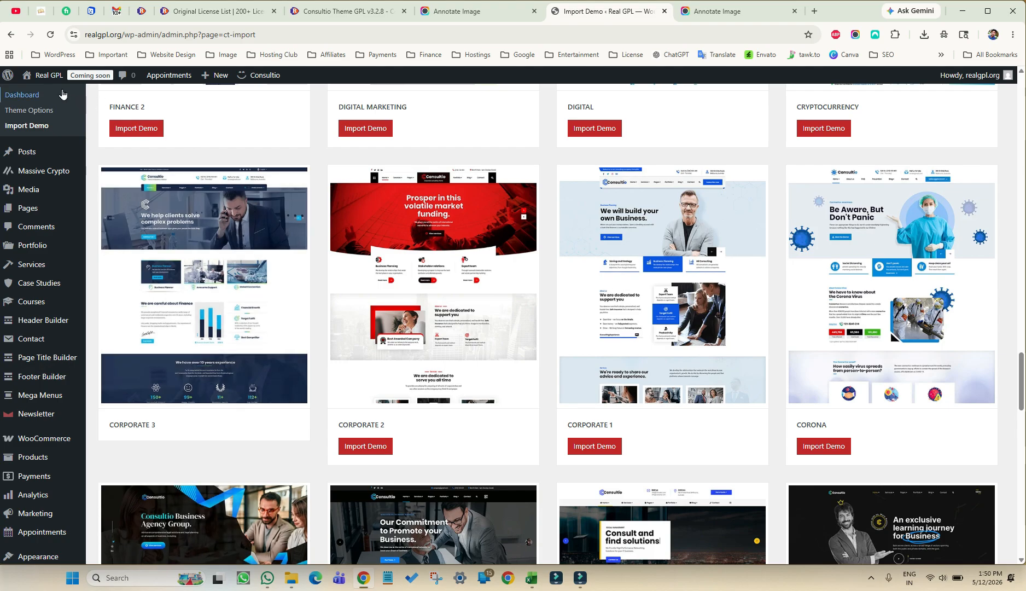
{"action": "mouse_move", "coordinate": [47, 76]}
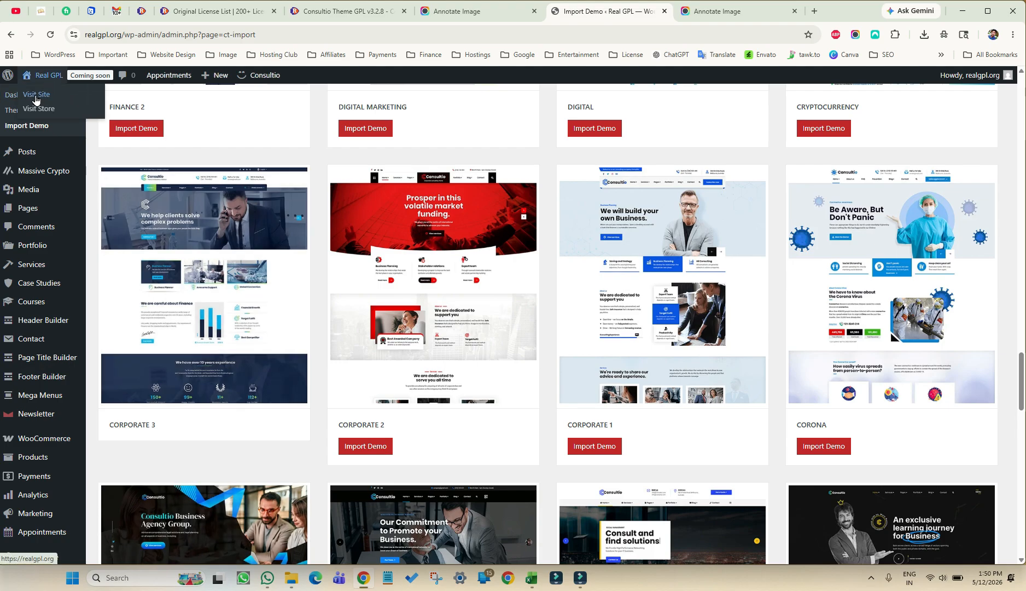
{"action": "right_click", "coordinate": [43, 96]}
{"action": "left_click", "coordinate": [61, 102]}
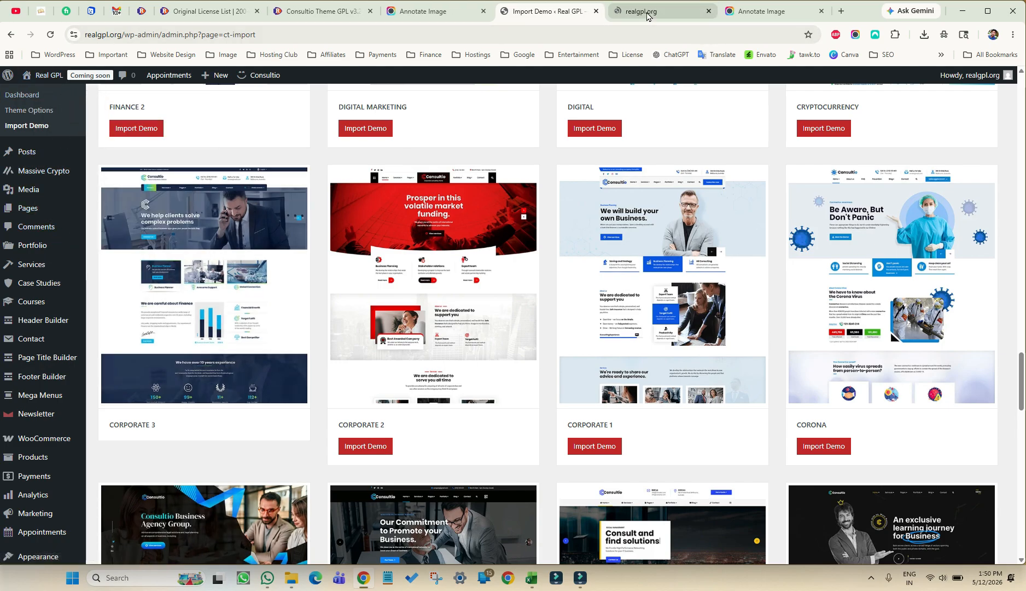